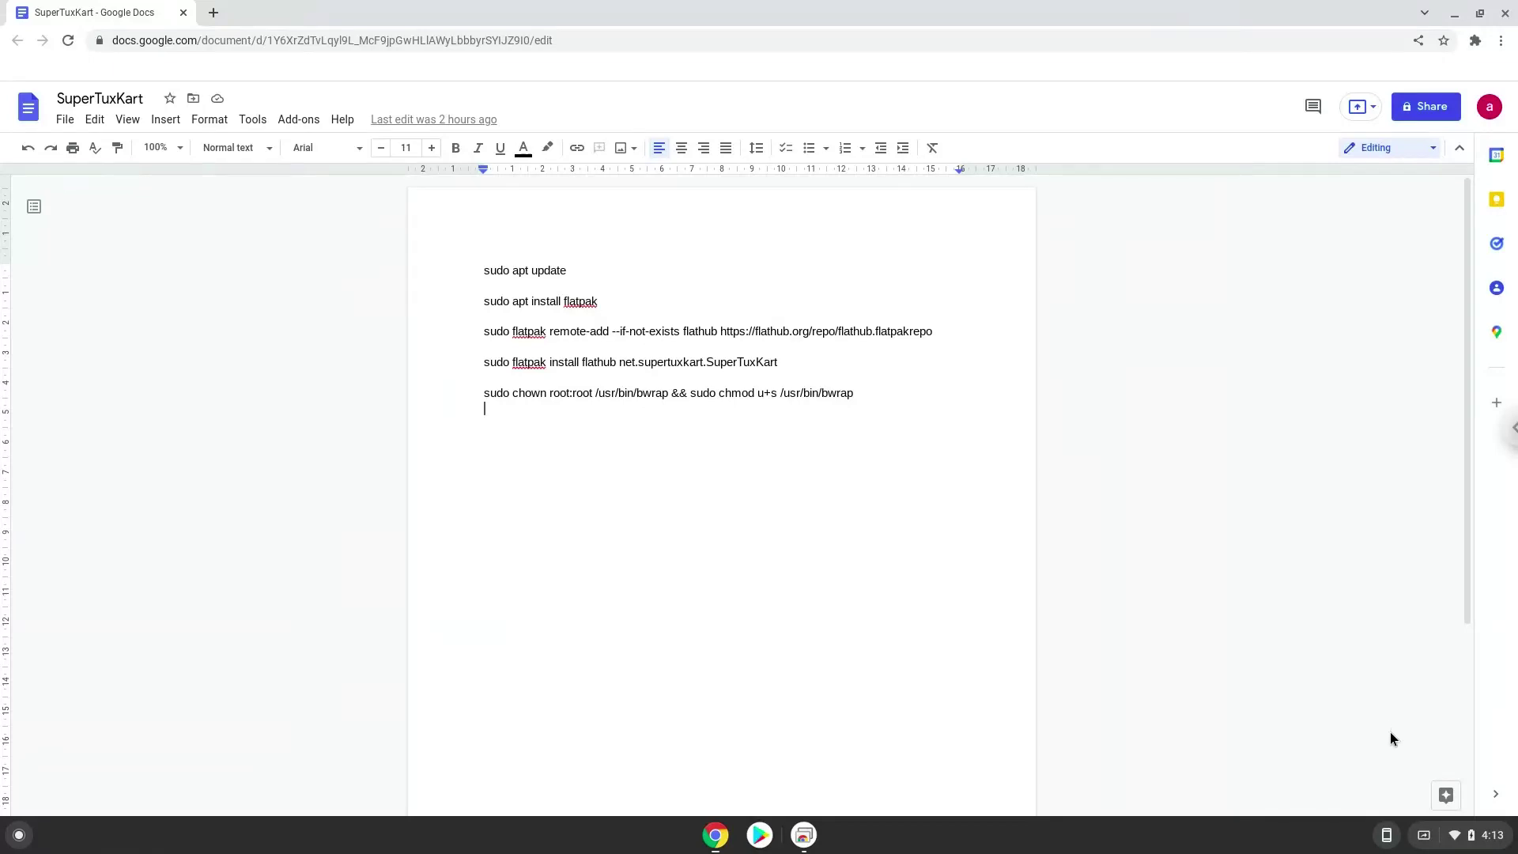
Step: Open ChromeOS Settings from the quick settings panel and go to Advanced > Developers
{"action": "left_click", "coordinate": [1455, 834]}
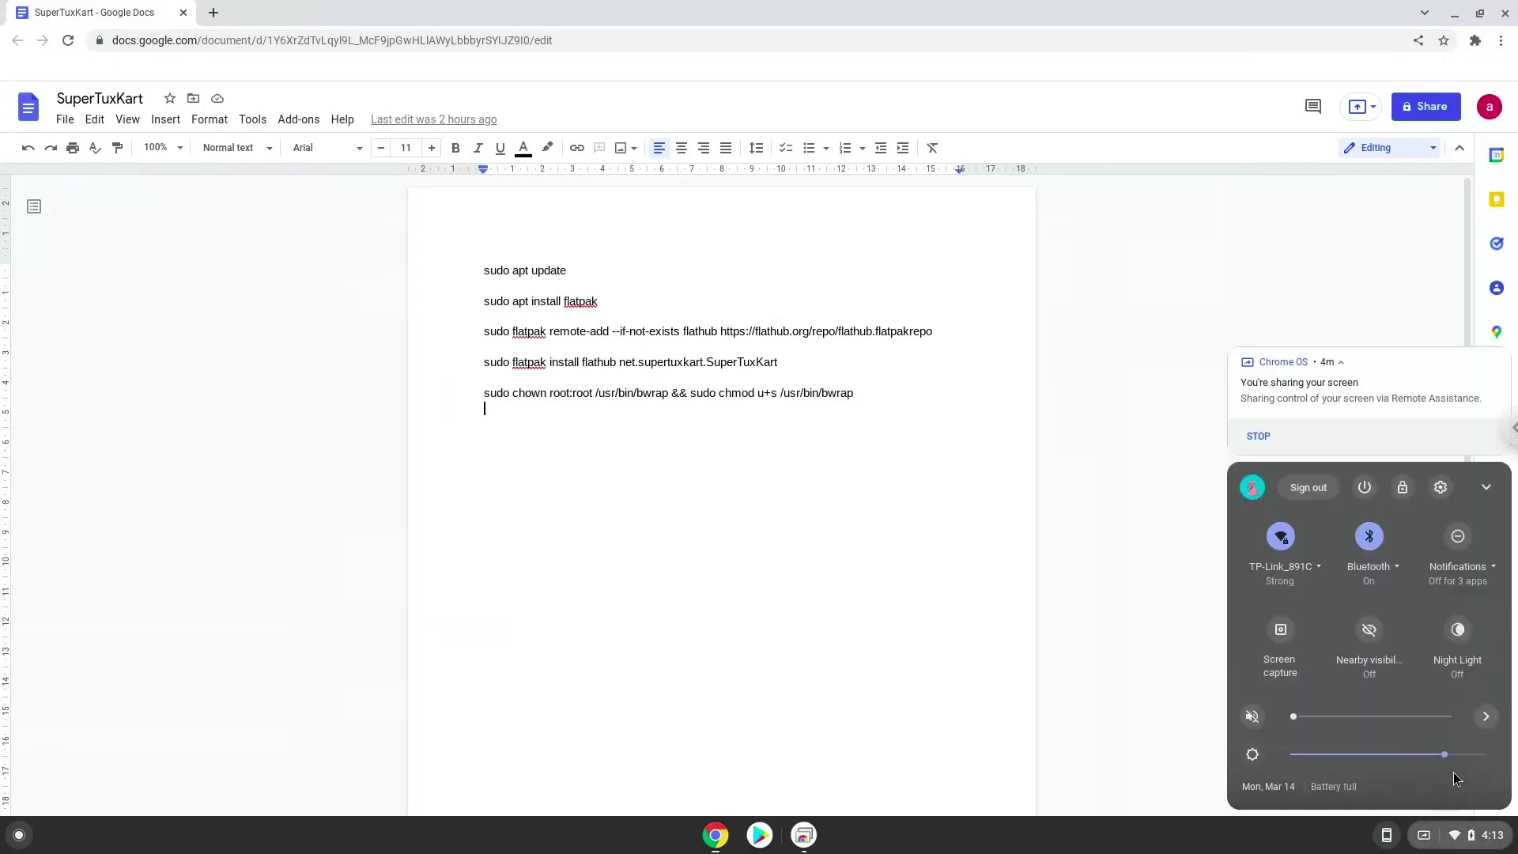
{"action": "left_click", "coordinate": [1440, 488]}
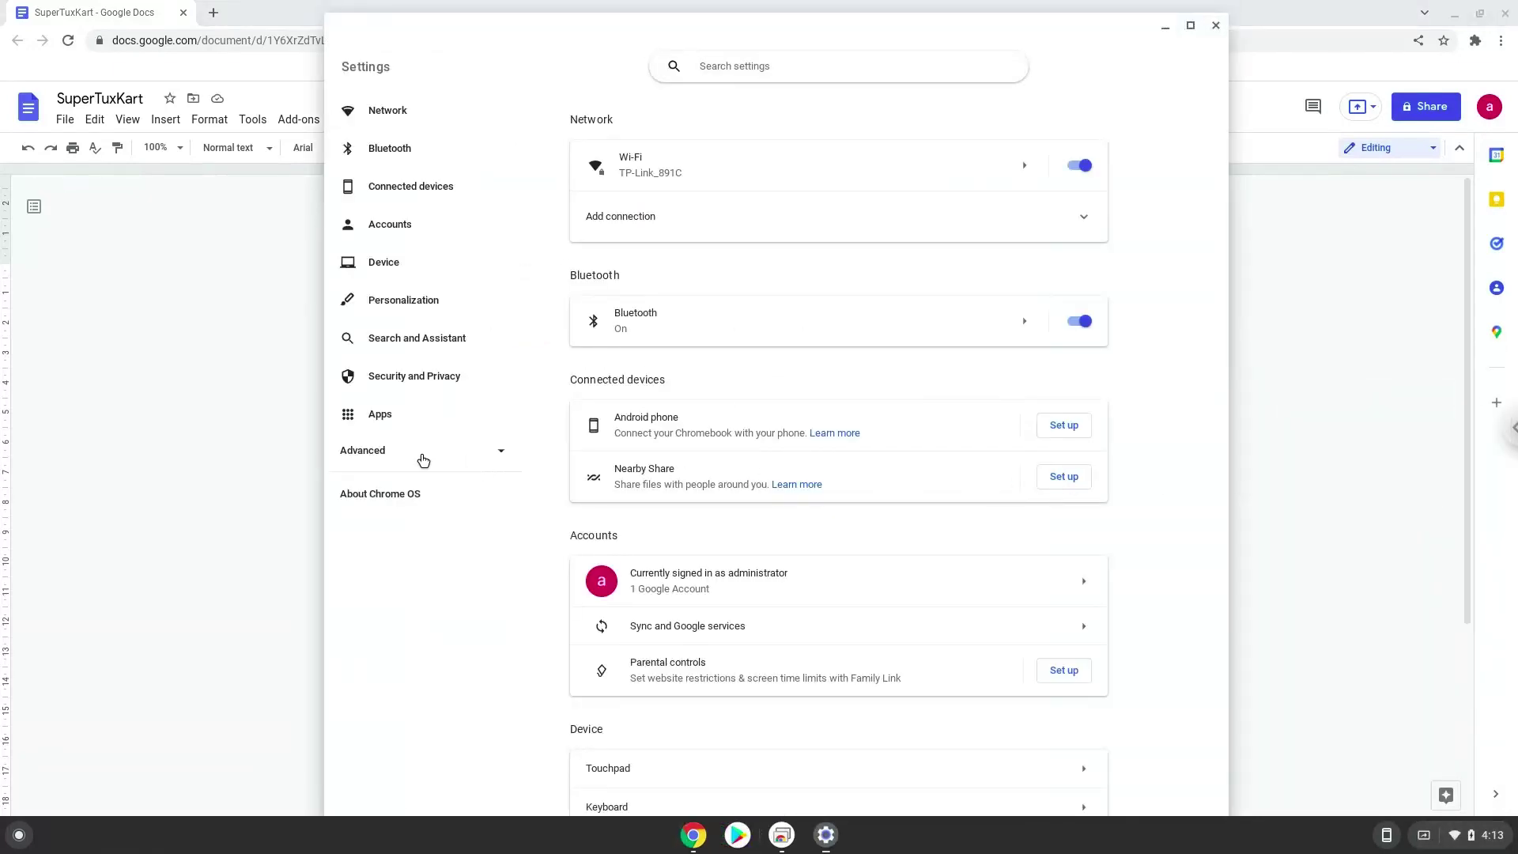
{"action": "left_click", "coordinate": [422, 458]}
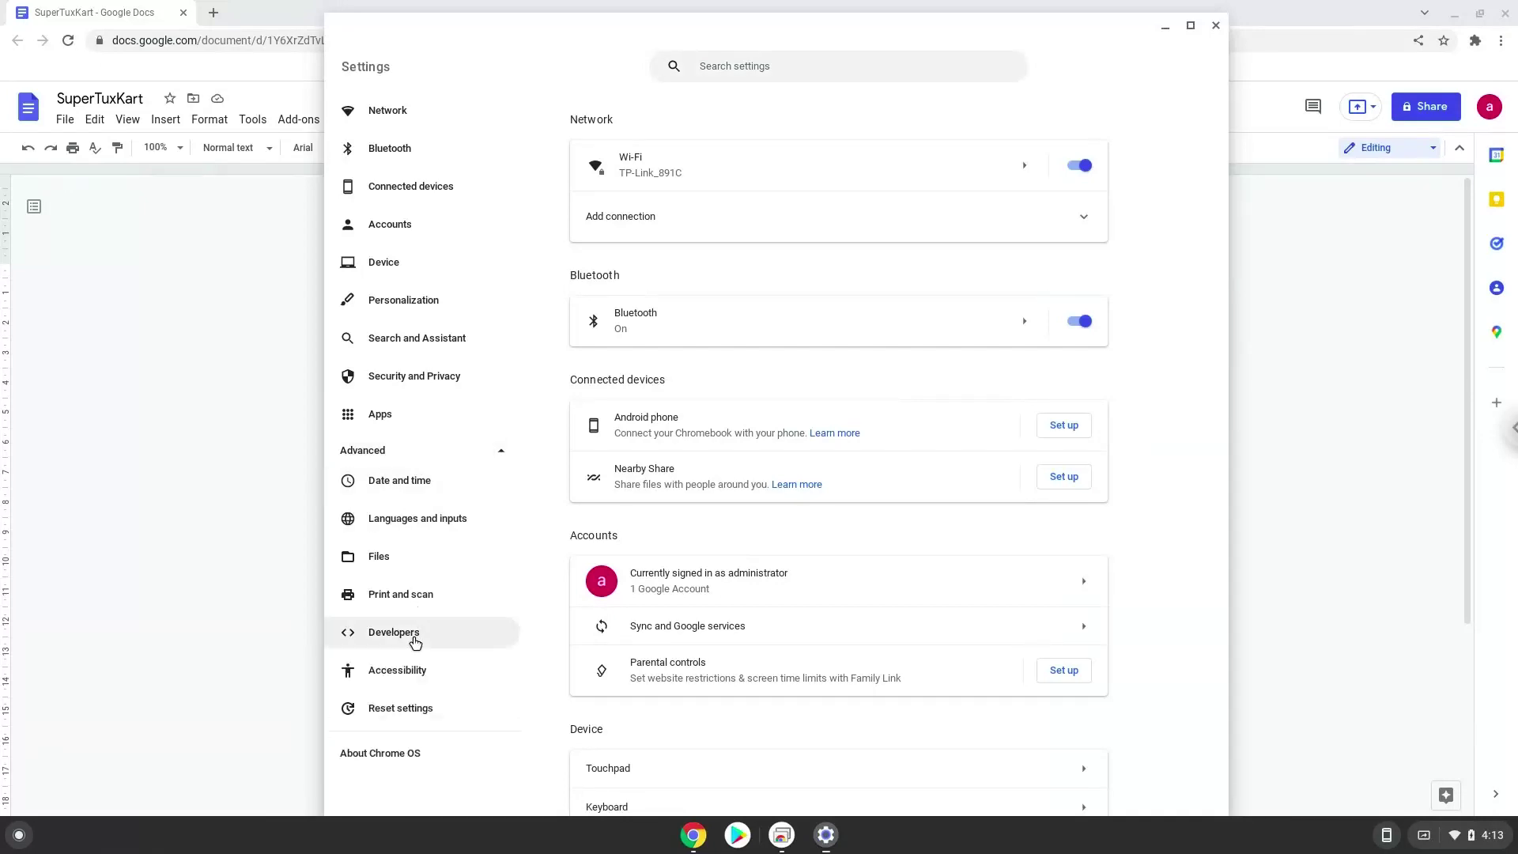
{"action": "left_click", "coordinate": [414, 639]}
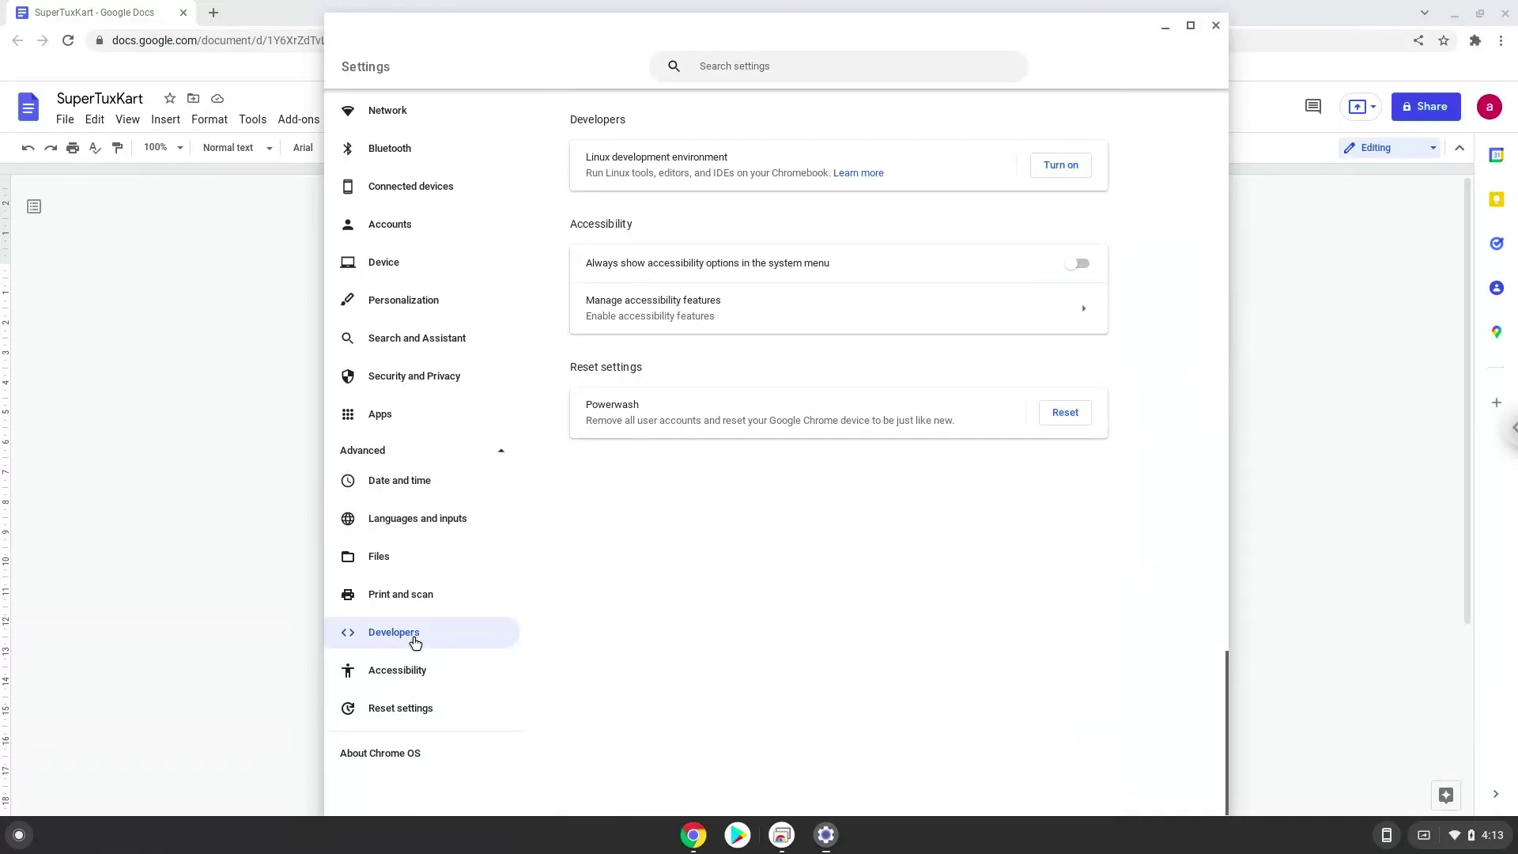
Step: Turn on the Linux development environment through Next and Install, then close the terminal it opens
{"action": "left_click", "coordinate": [1053, 168]}
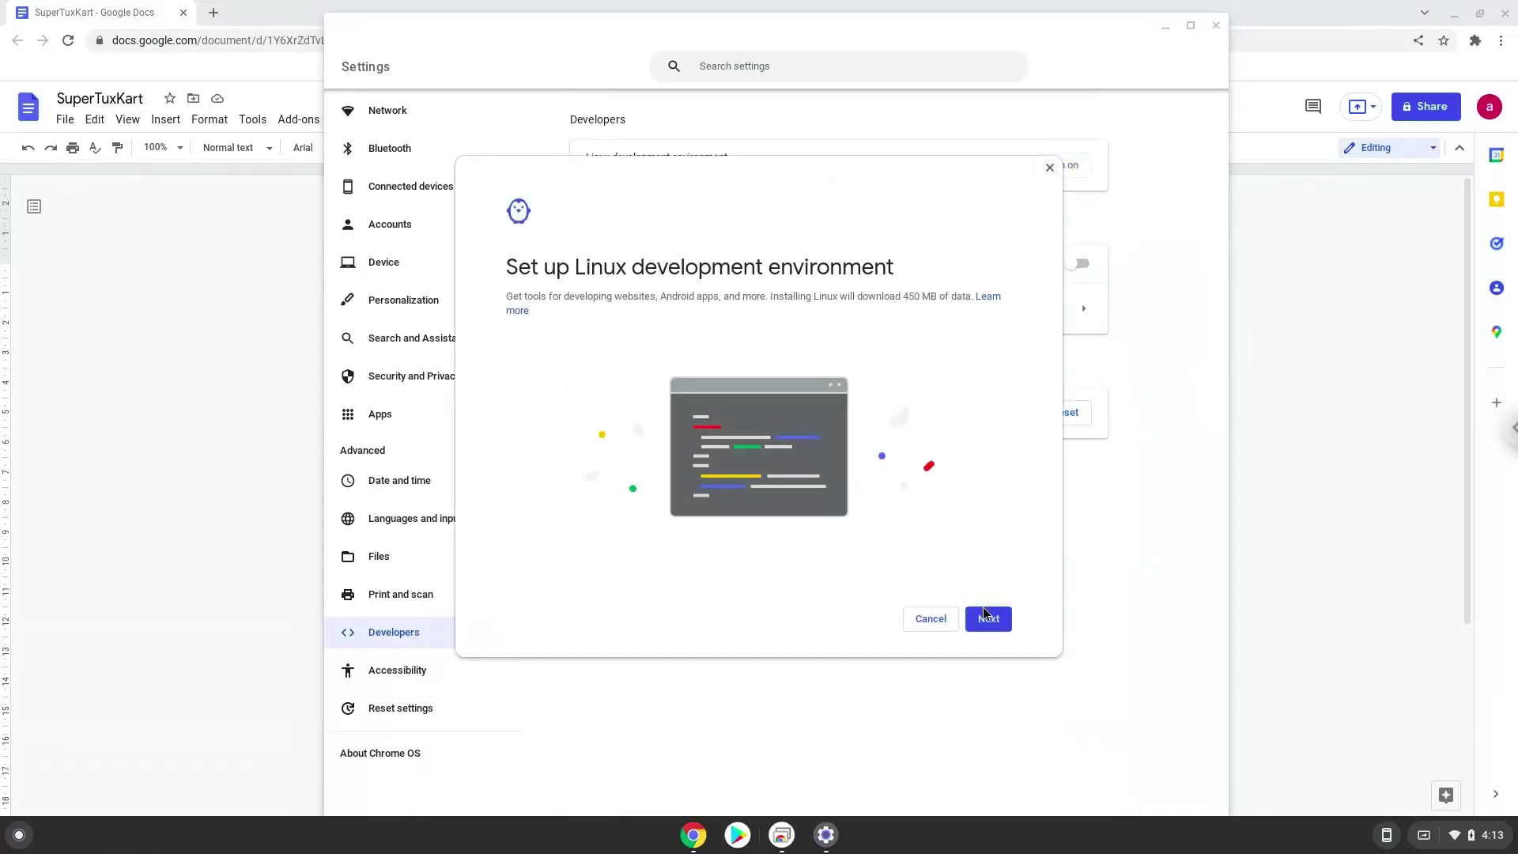
{"action": "left_click", "coordinate": [987, 618]}
{"action": "left_click", "coordinate": [987, 618]}
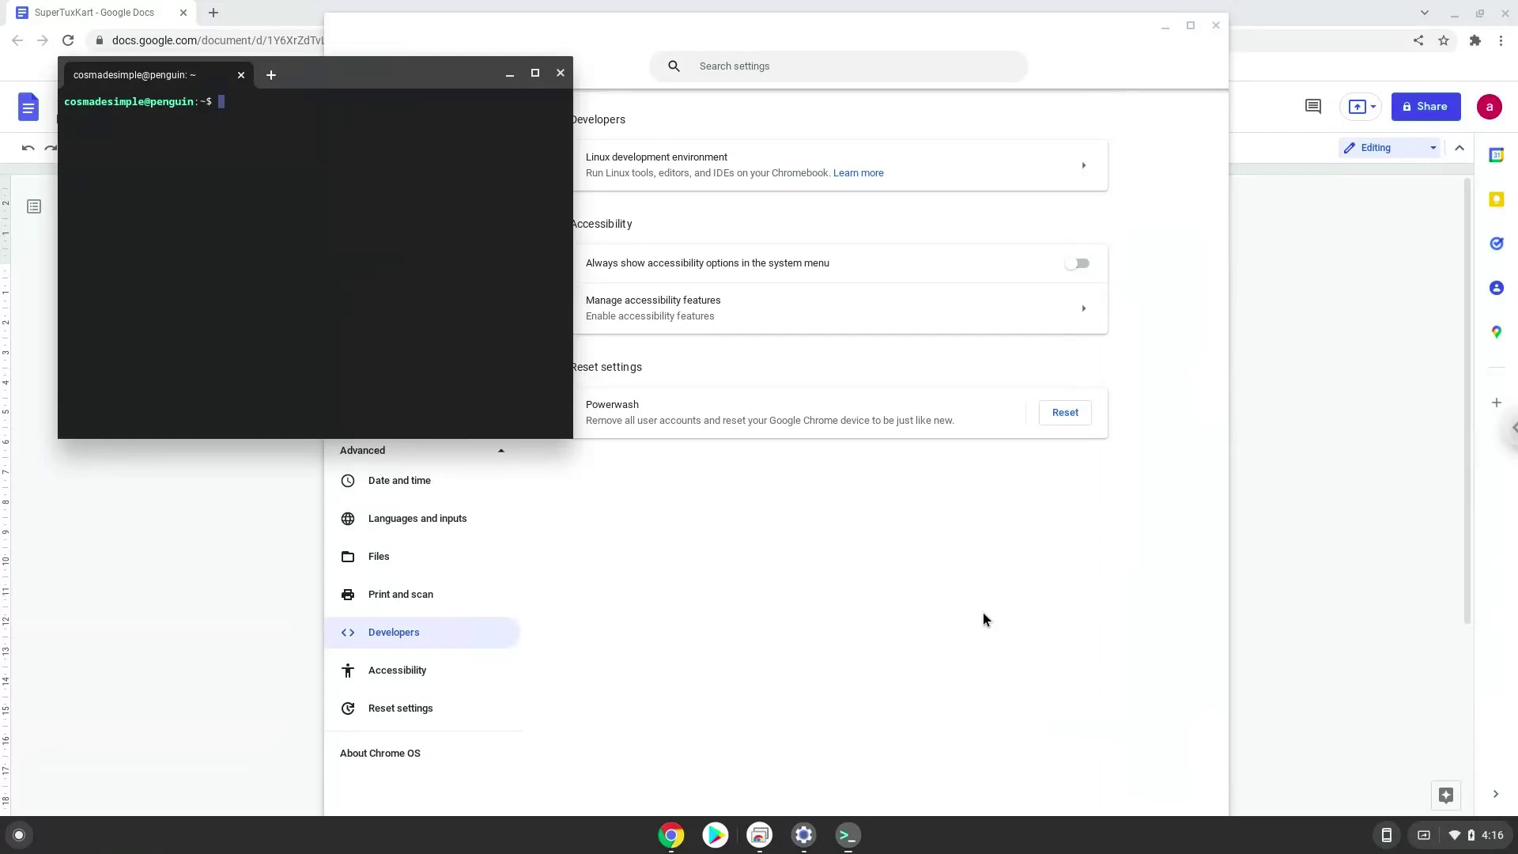
{"action": "left_click", "coordinate": [559, 74]}
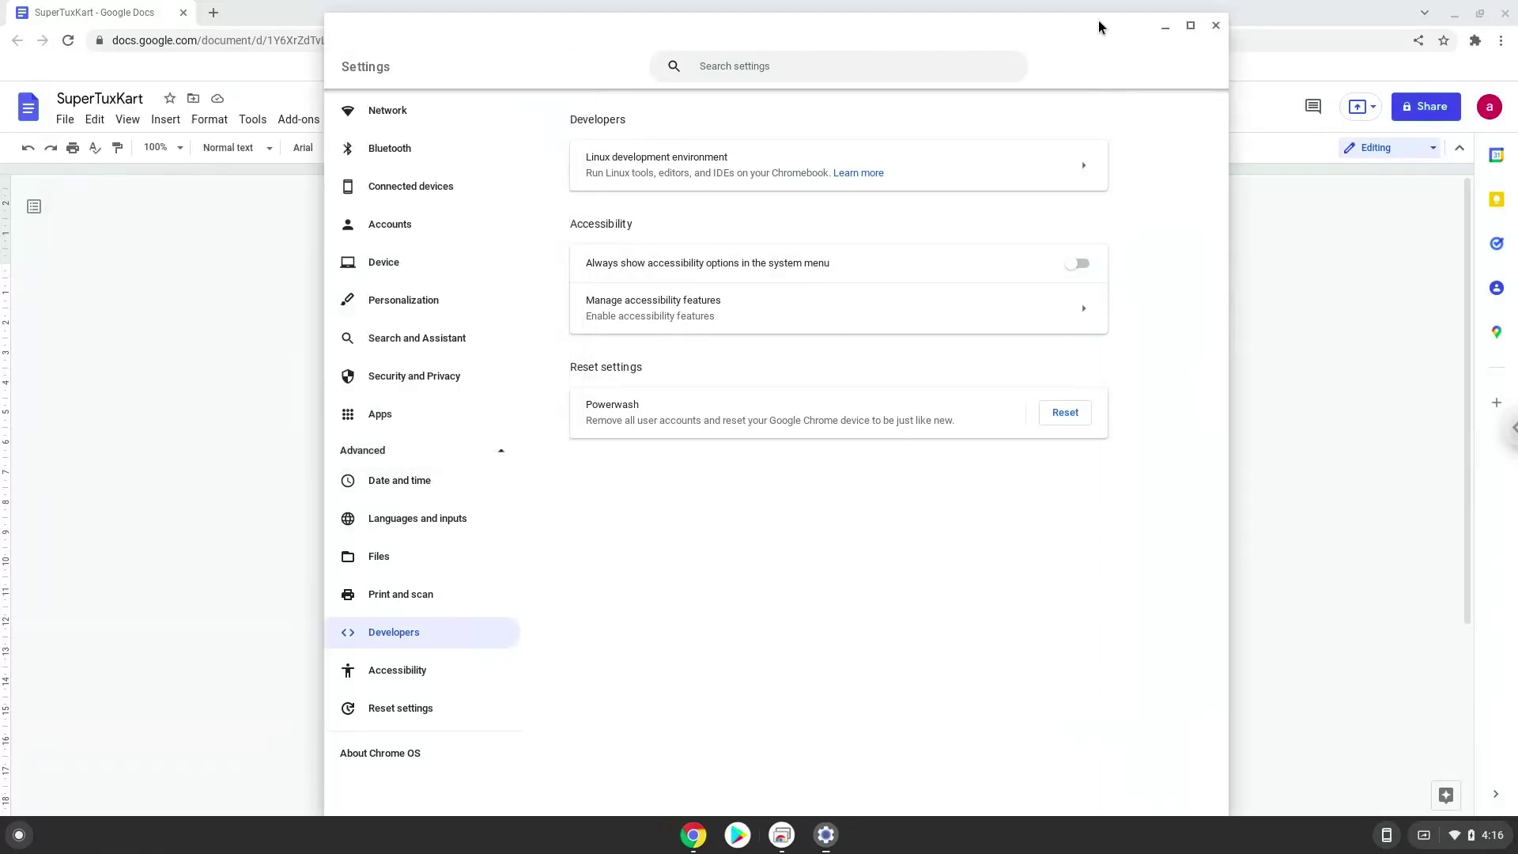
Step: Close Settings and copy the 'sudo apt update' line from the doc
{"action": "left_click", "coordinate": [1216, 26]}
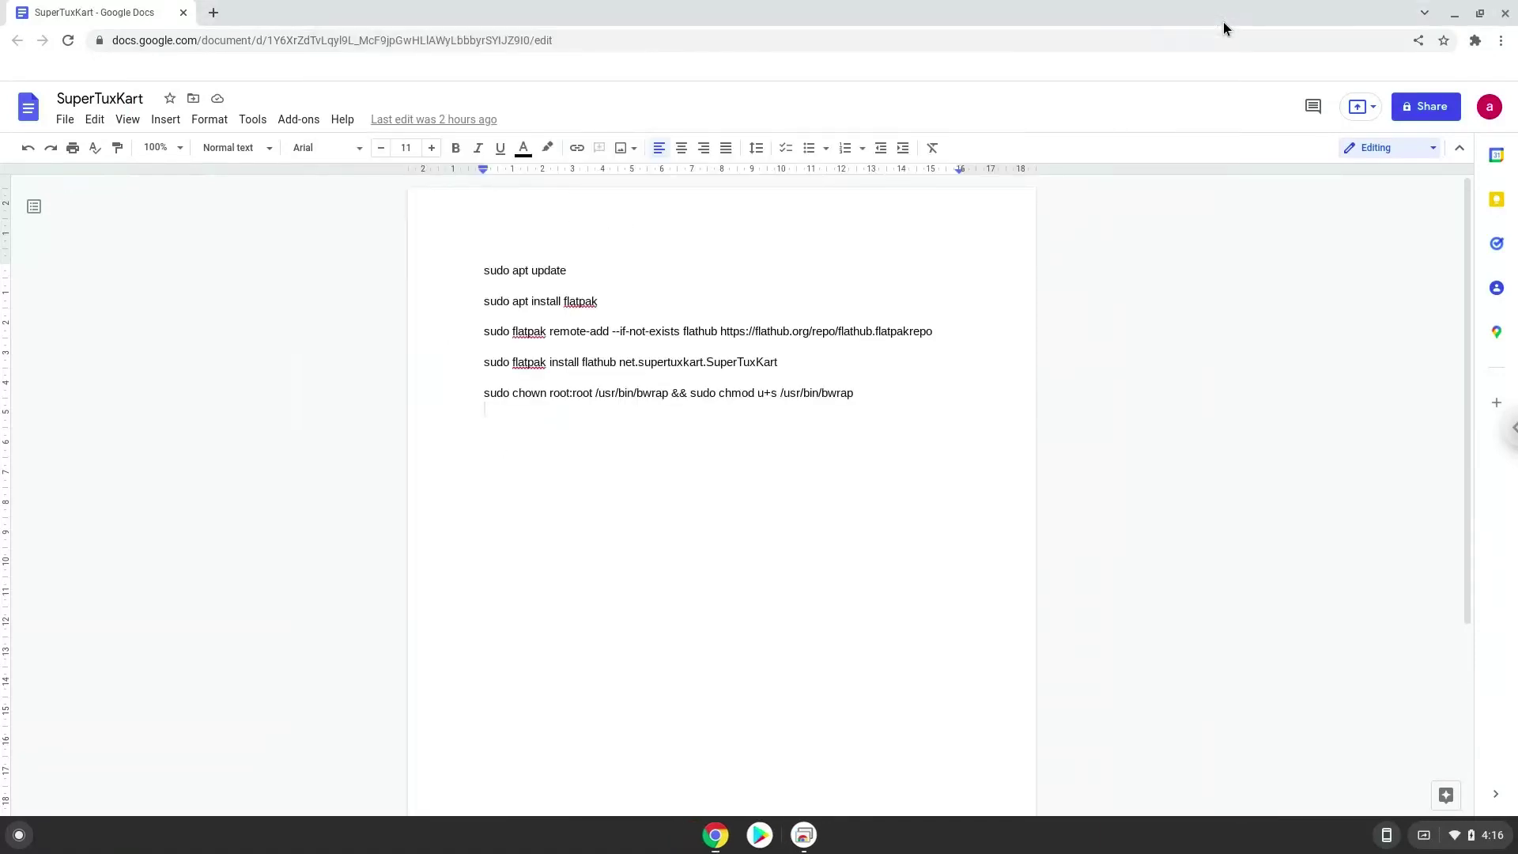
{"action": "triple_click", "coordinate": [540, 272]}
{"action": "right_click", "coordinate": [539, 272]}
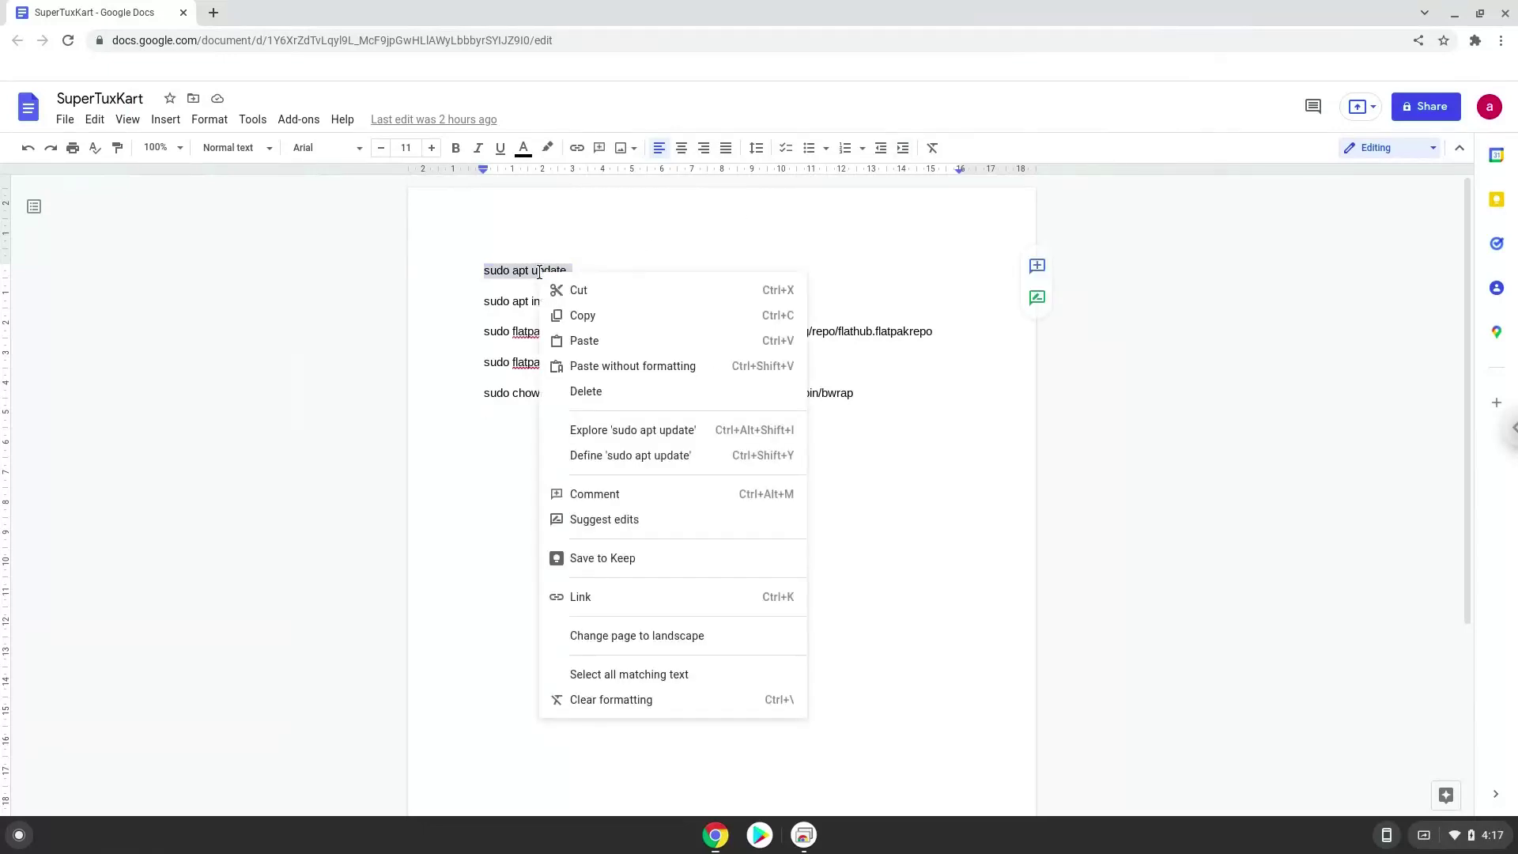
{"action": "left_click", "coordinate": [581, 316]}
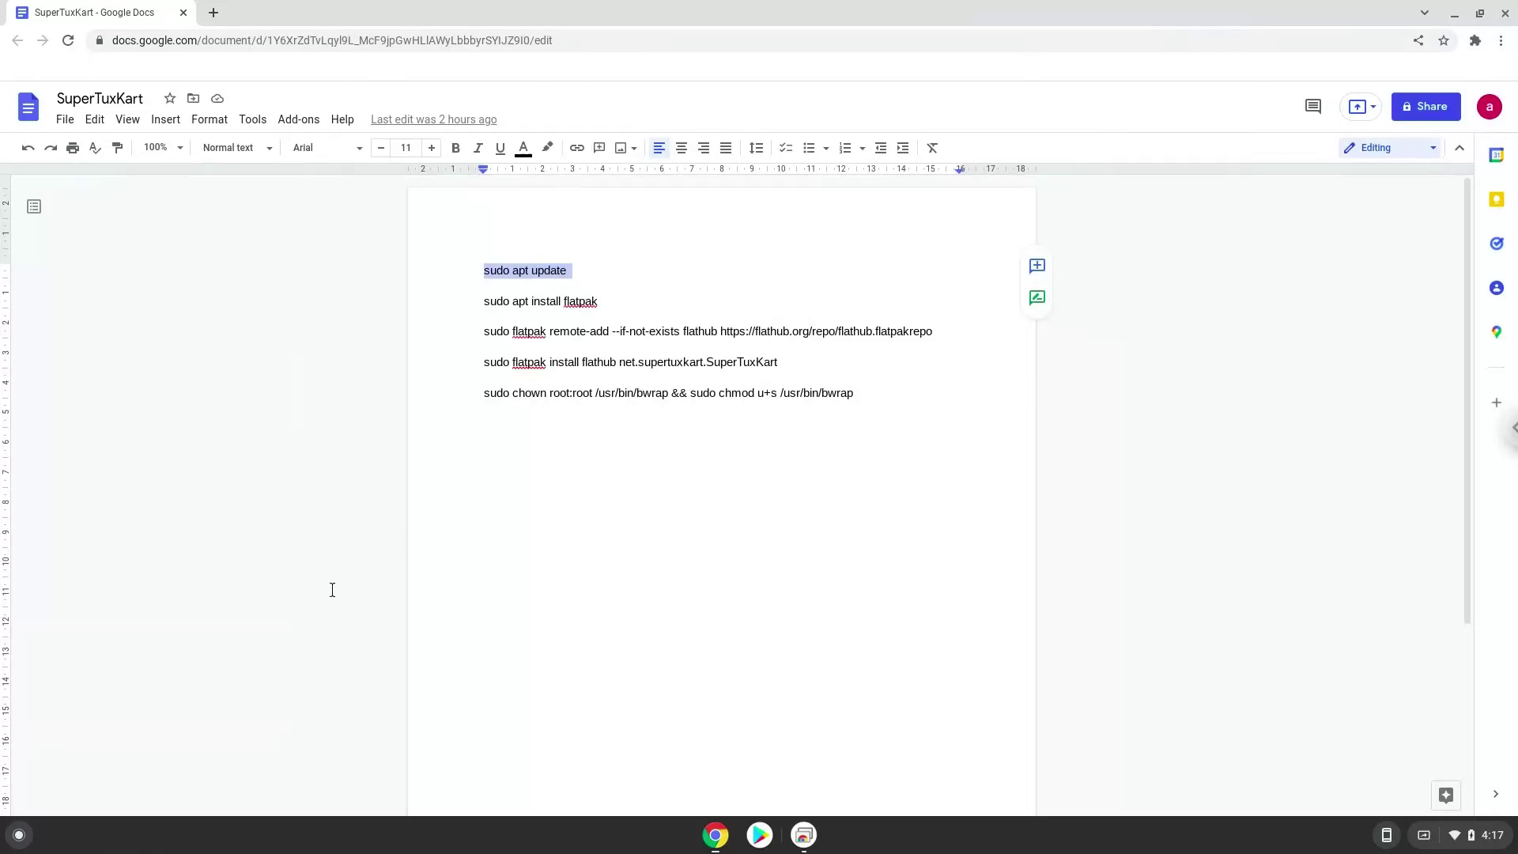
Step: Launch the Linux Terminal by searching 'ter' in the launcher
{"action": "left_click", "coordinate": [19, 835]}
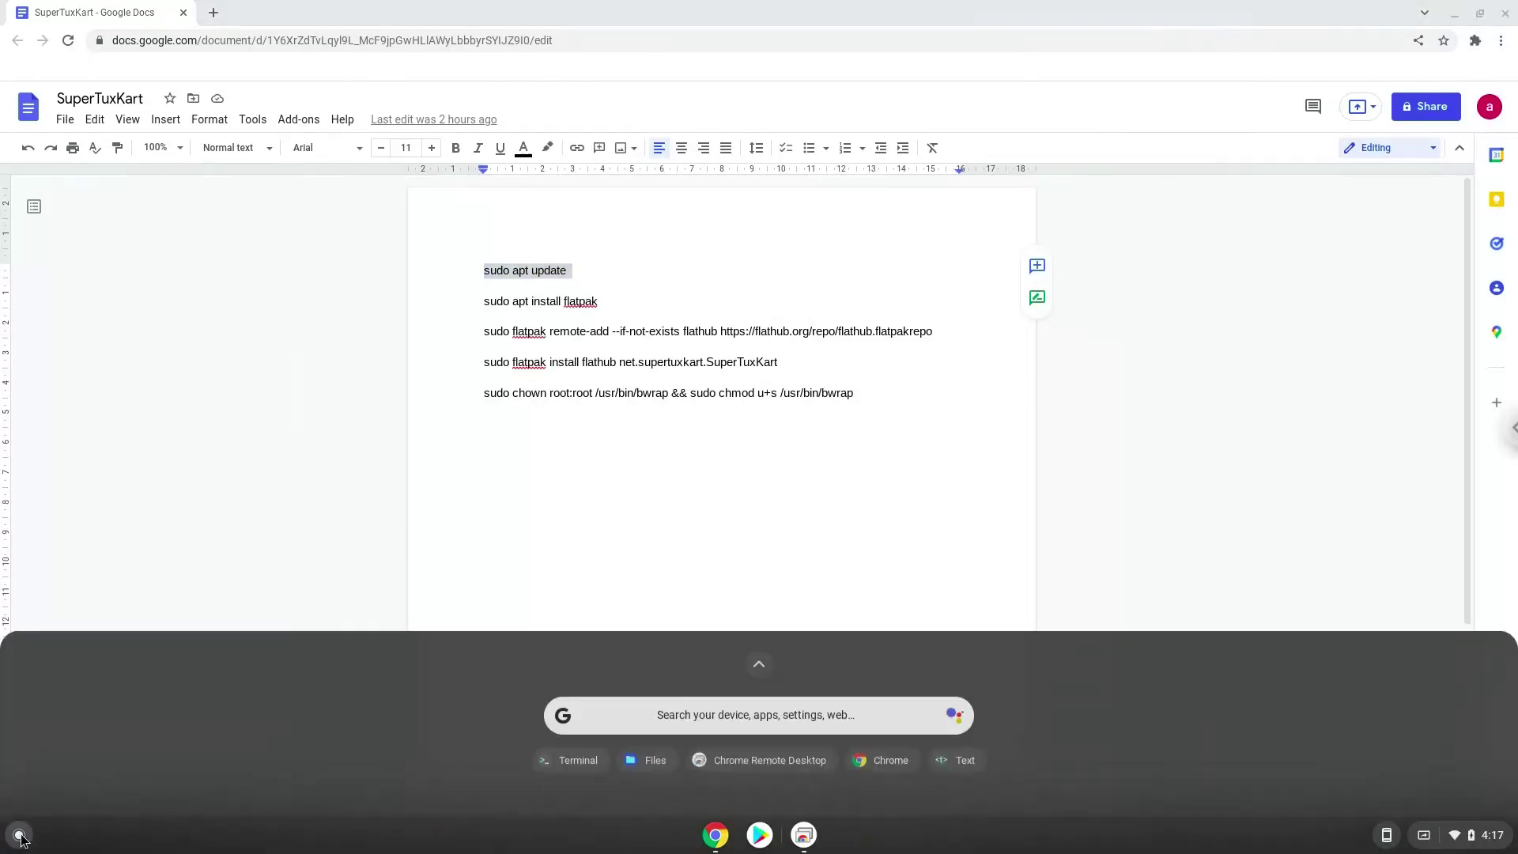
{"action": "type", "text": "ter"}
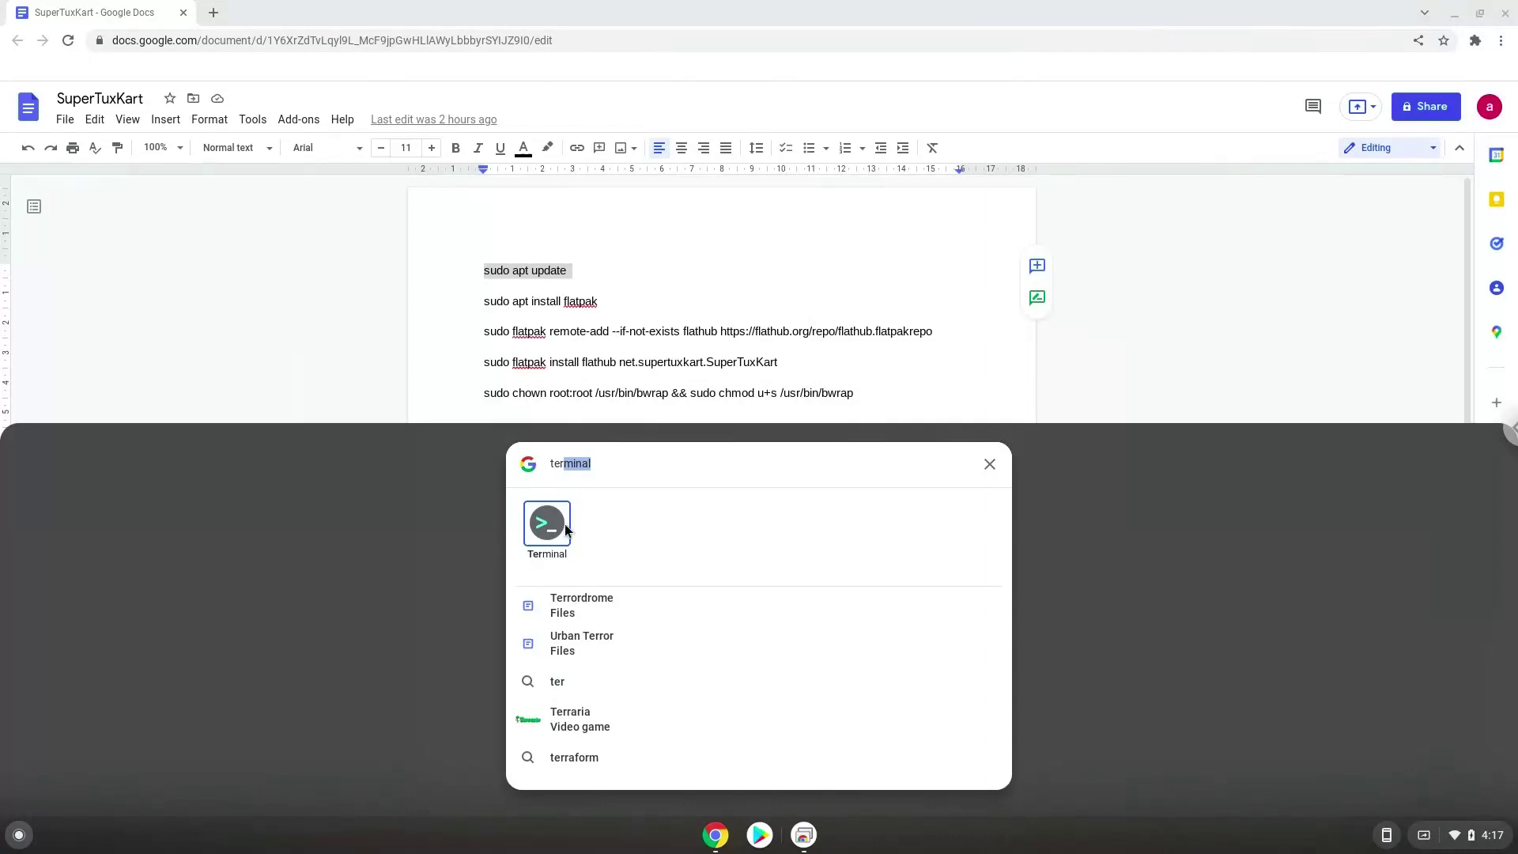
{"action": "left_click", "coordinate": [565, 529]}
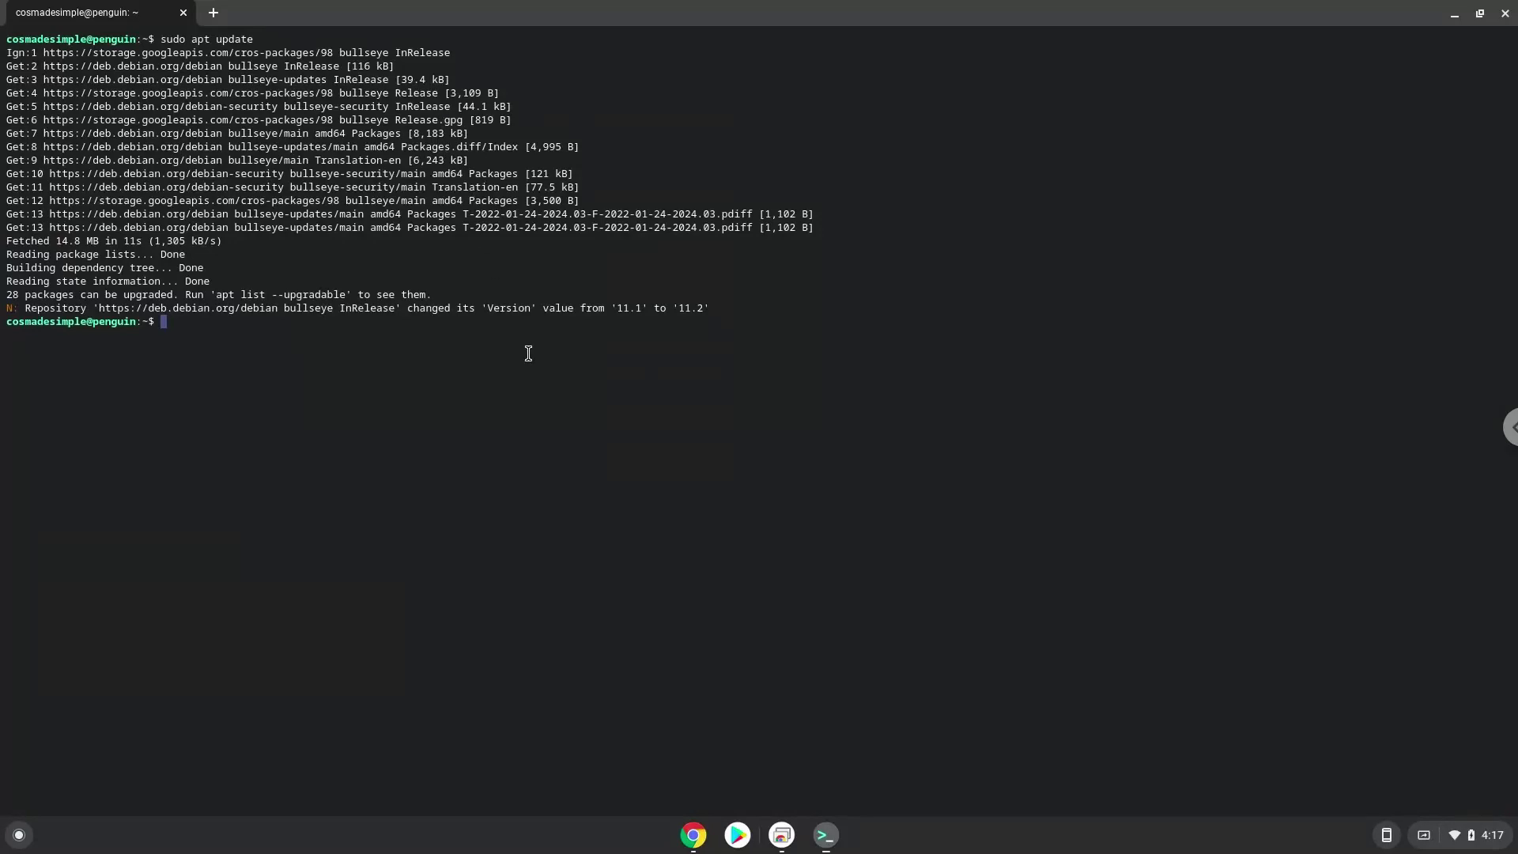
Step: Copy 'sudo apt install flatpak' from the doc, run it in Terminal and confirm the extra packages
{"action": "left_click", "coordinate": [692, 834]}
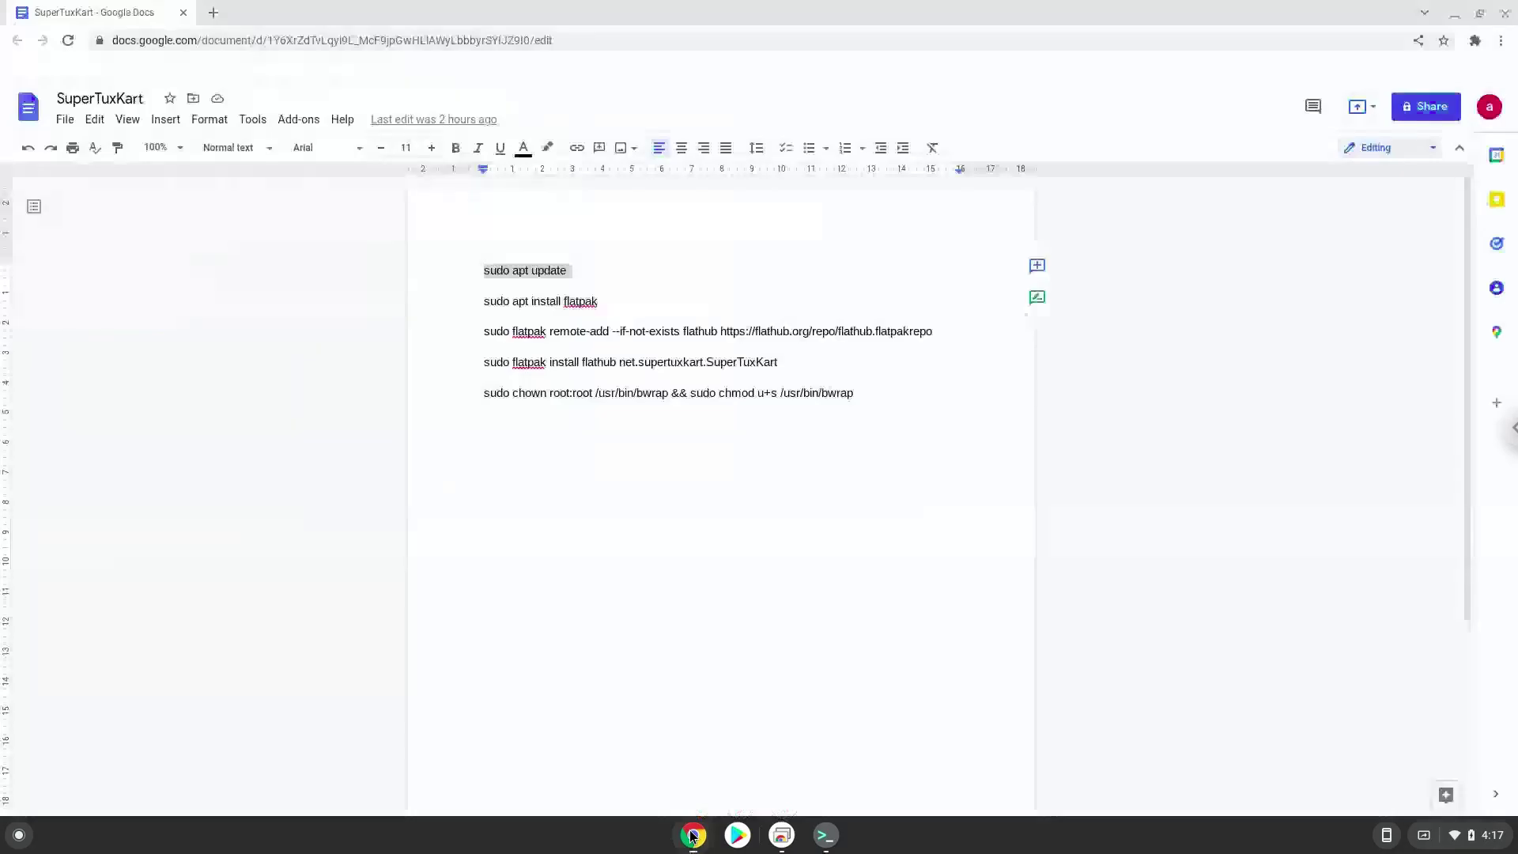
{"action": "triple_click", "coordinate": [573, 307]}
{"action": "right_click", "coordinate": [574, 307]}
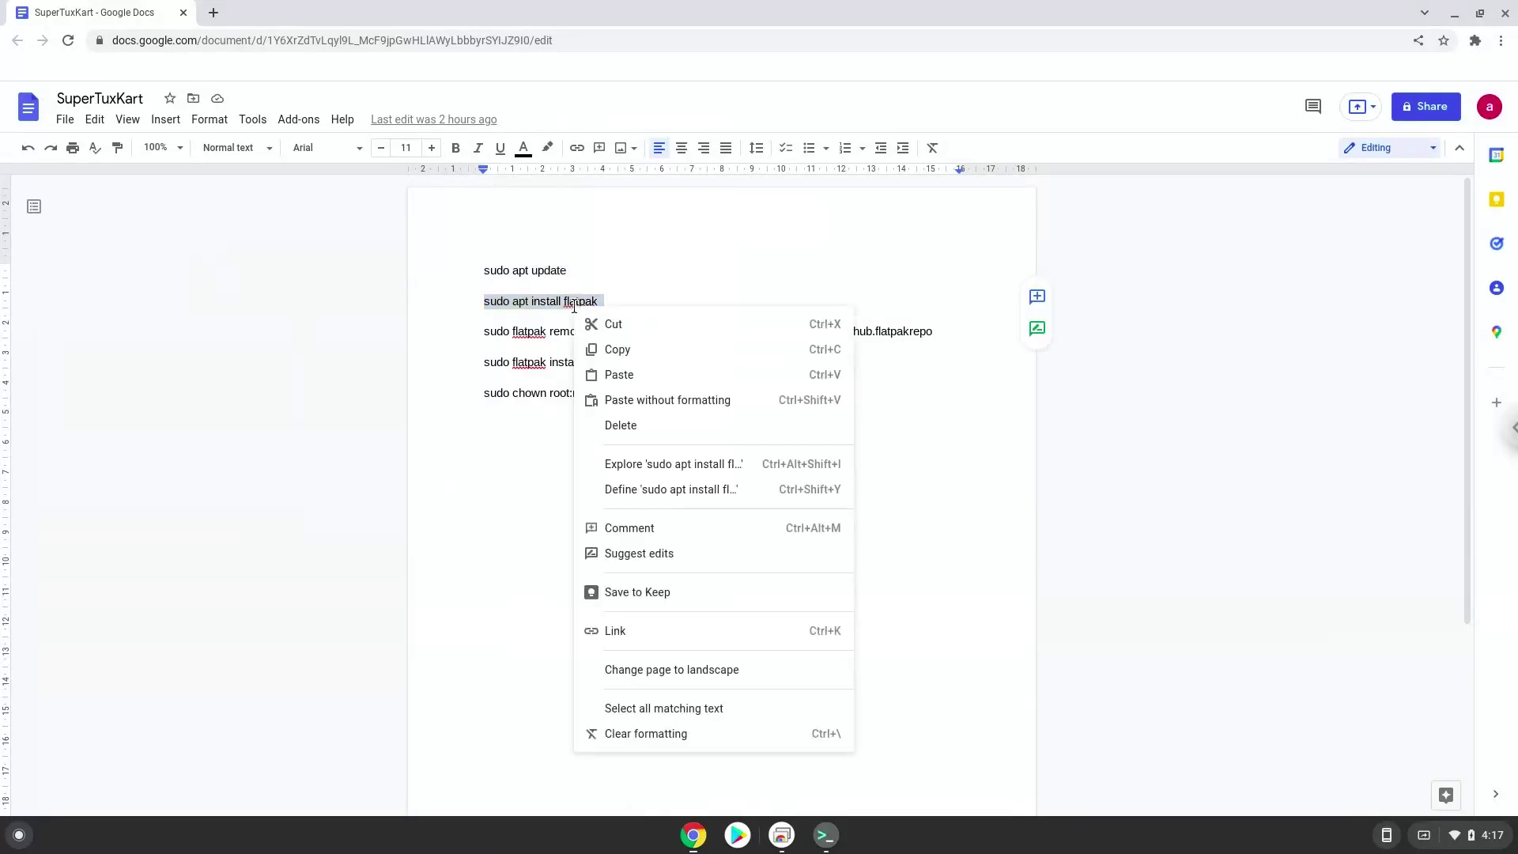
{"action": "left_click", "coordinate": [615, 351]}
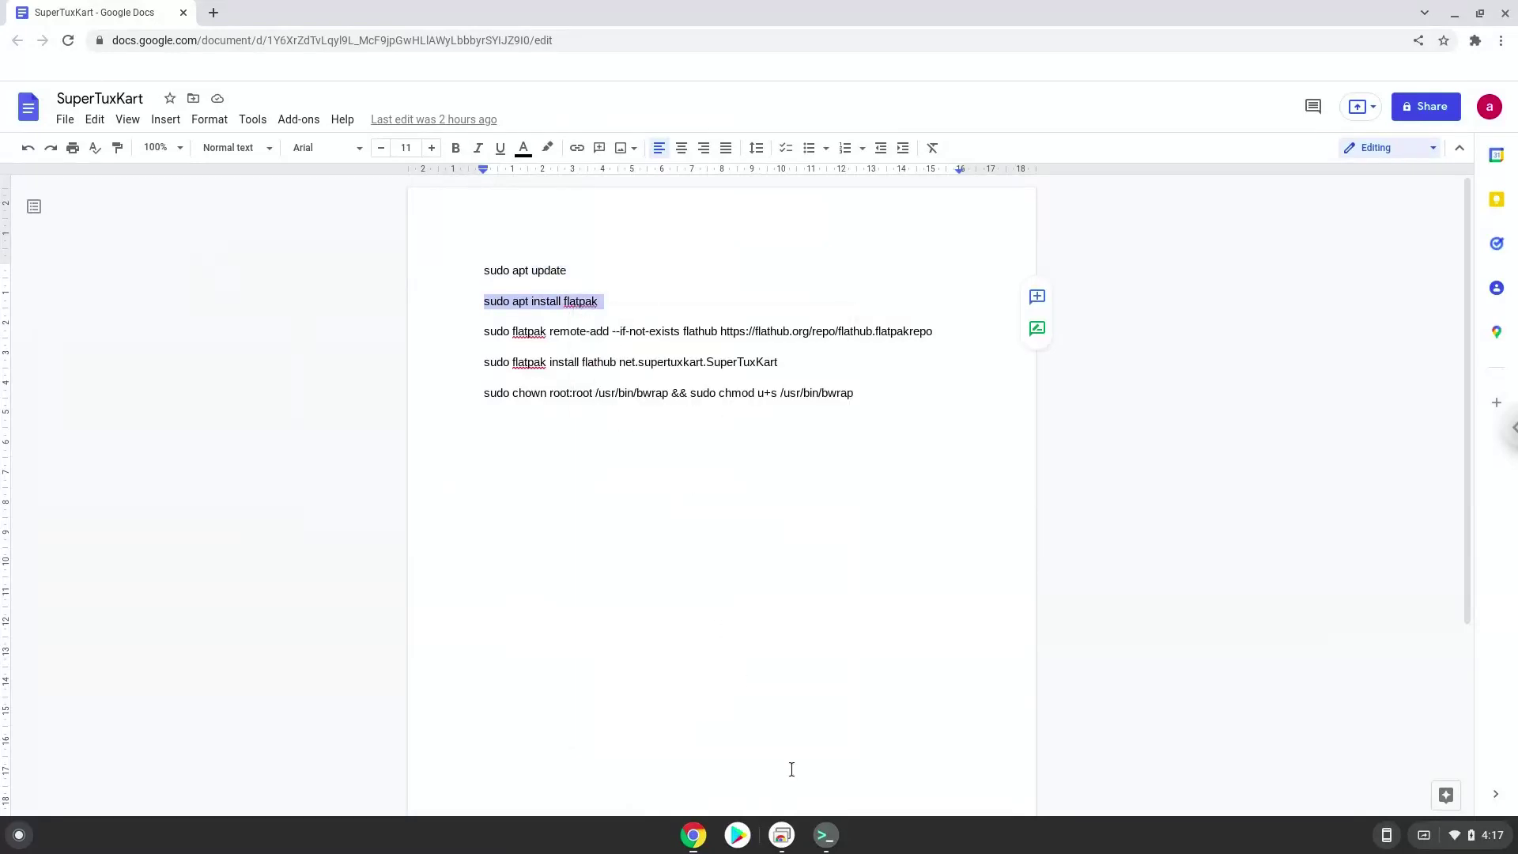
{"action": "left_click", "coordinate": [825, 835]}
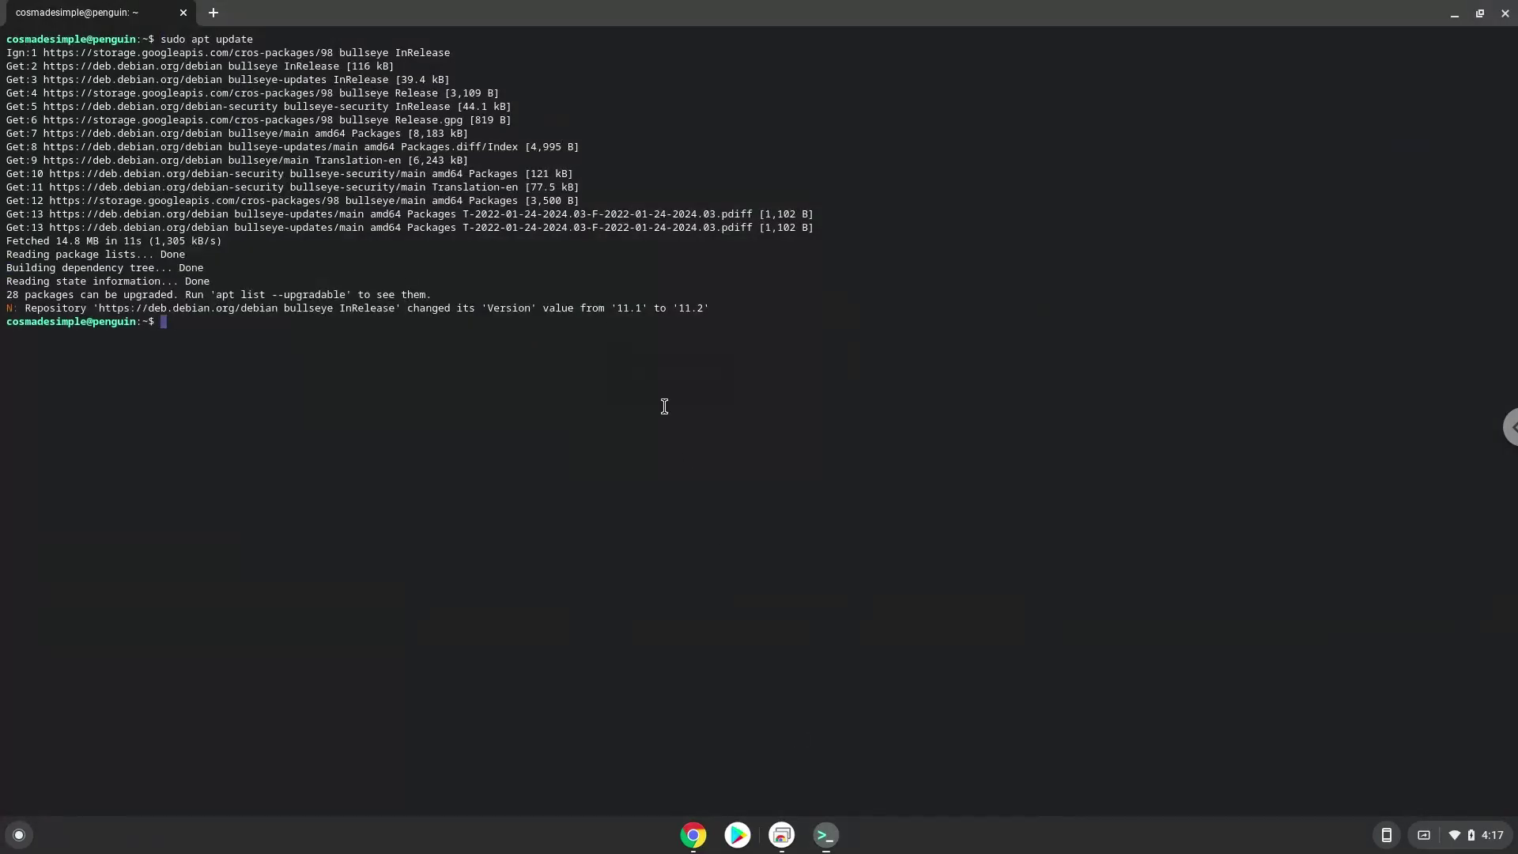
{"action": "key", "text": "ctrl+shift+v"}
{"action": "key", "text": "Return"}
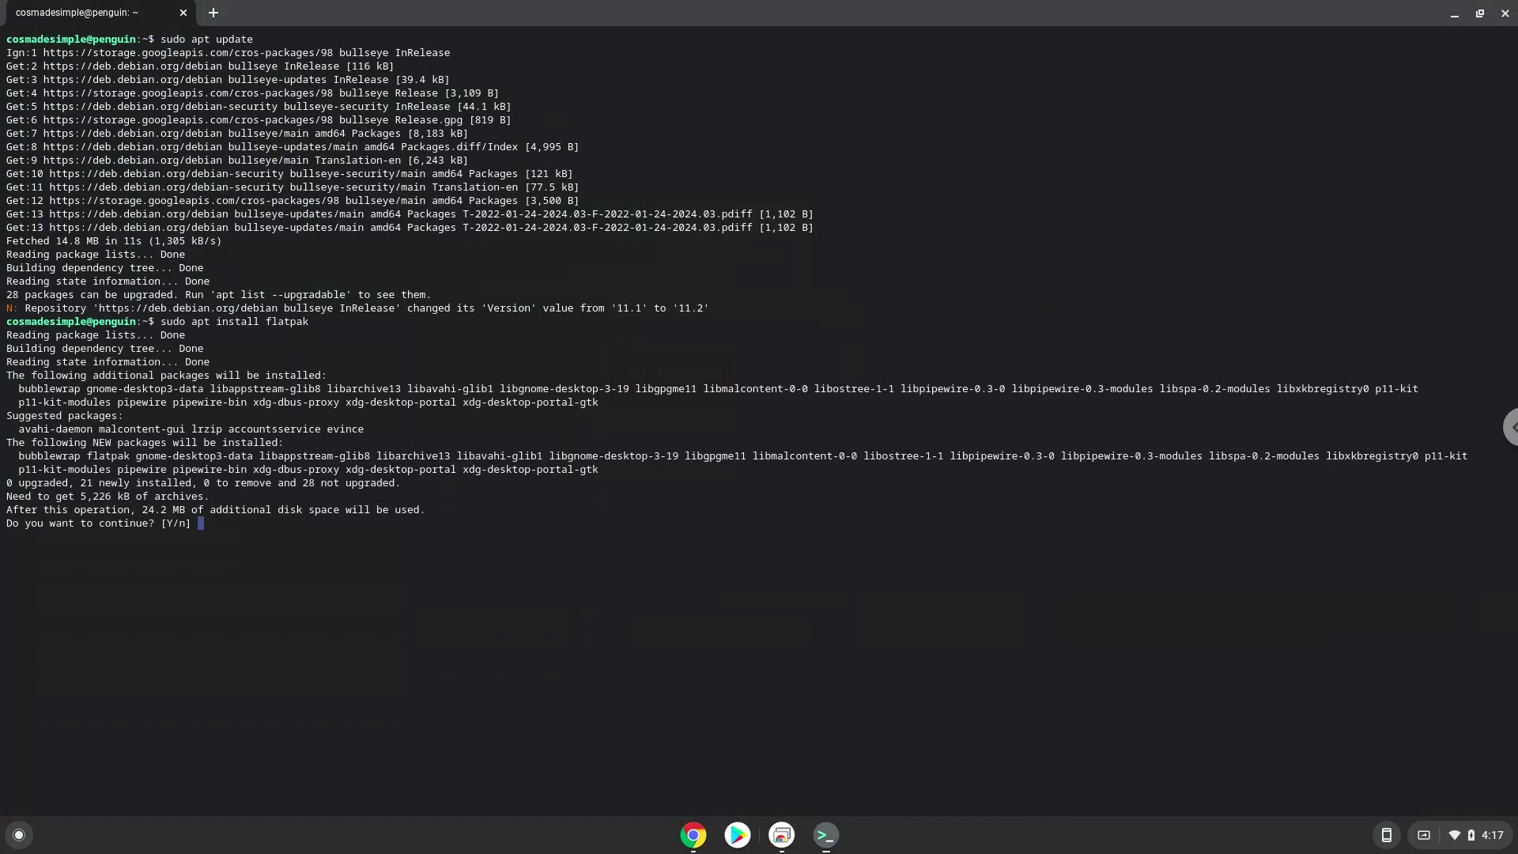
{"action": "key", "text": "Return"}
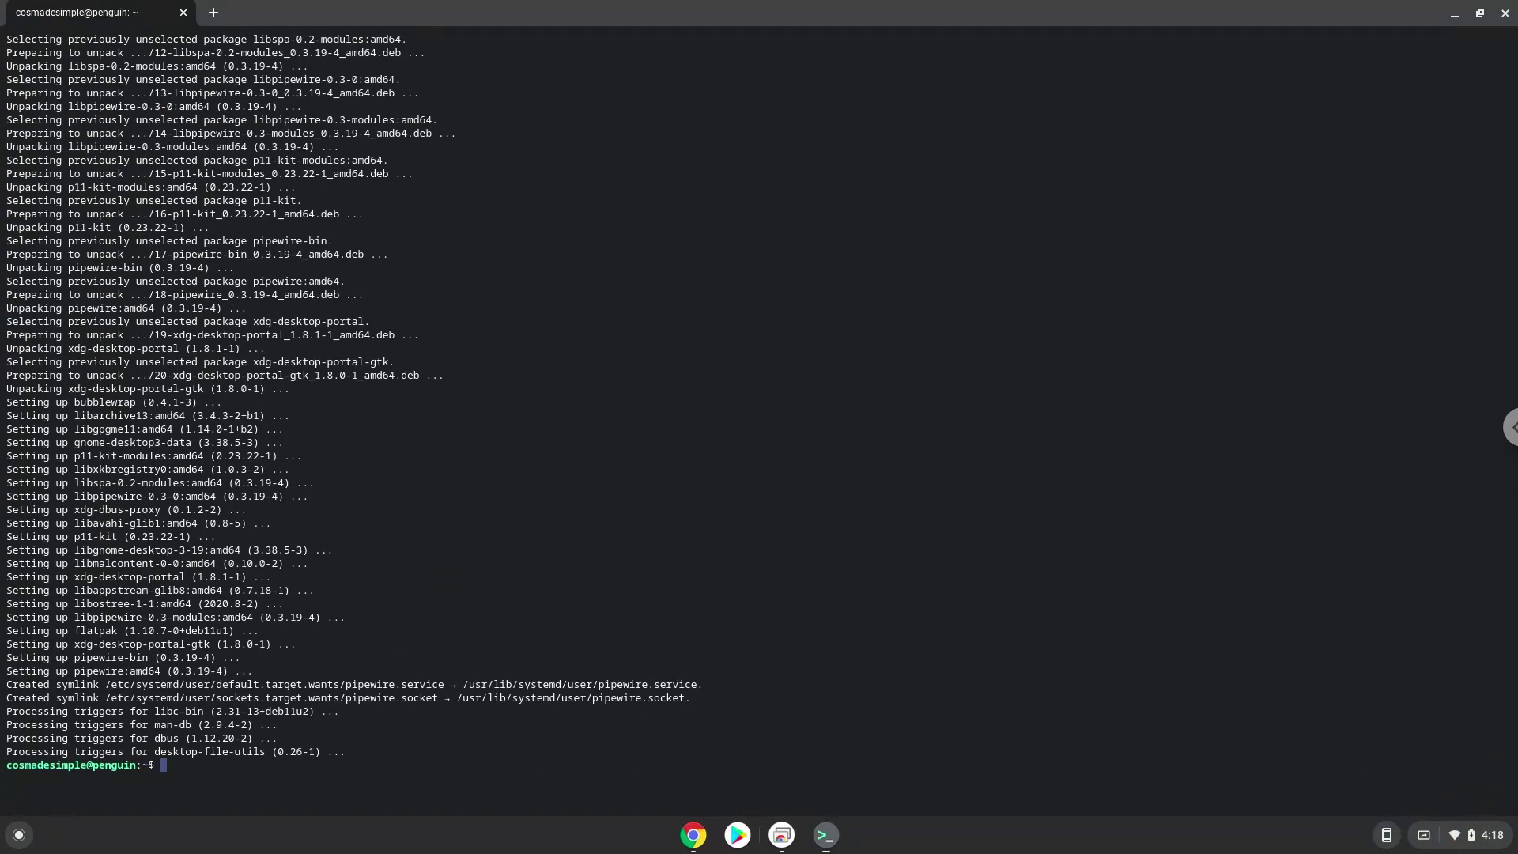
Step: Copy the flathub 'flatpak remote-add' line from the doc and paste it into Terminal
{"action": "left_click", "coordinate": [685, 845]}
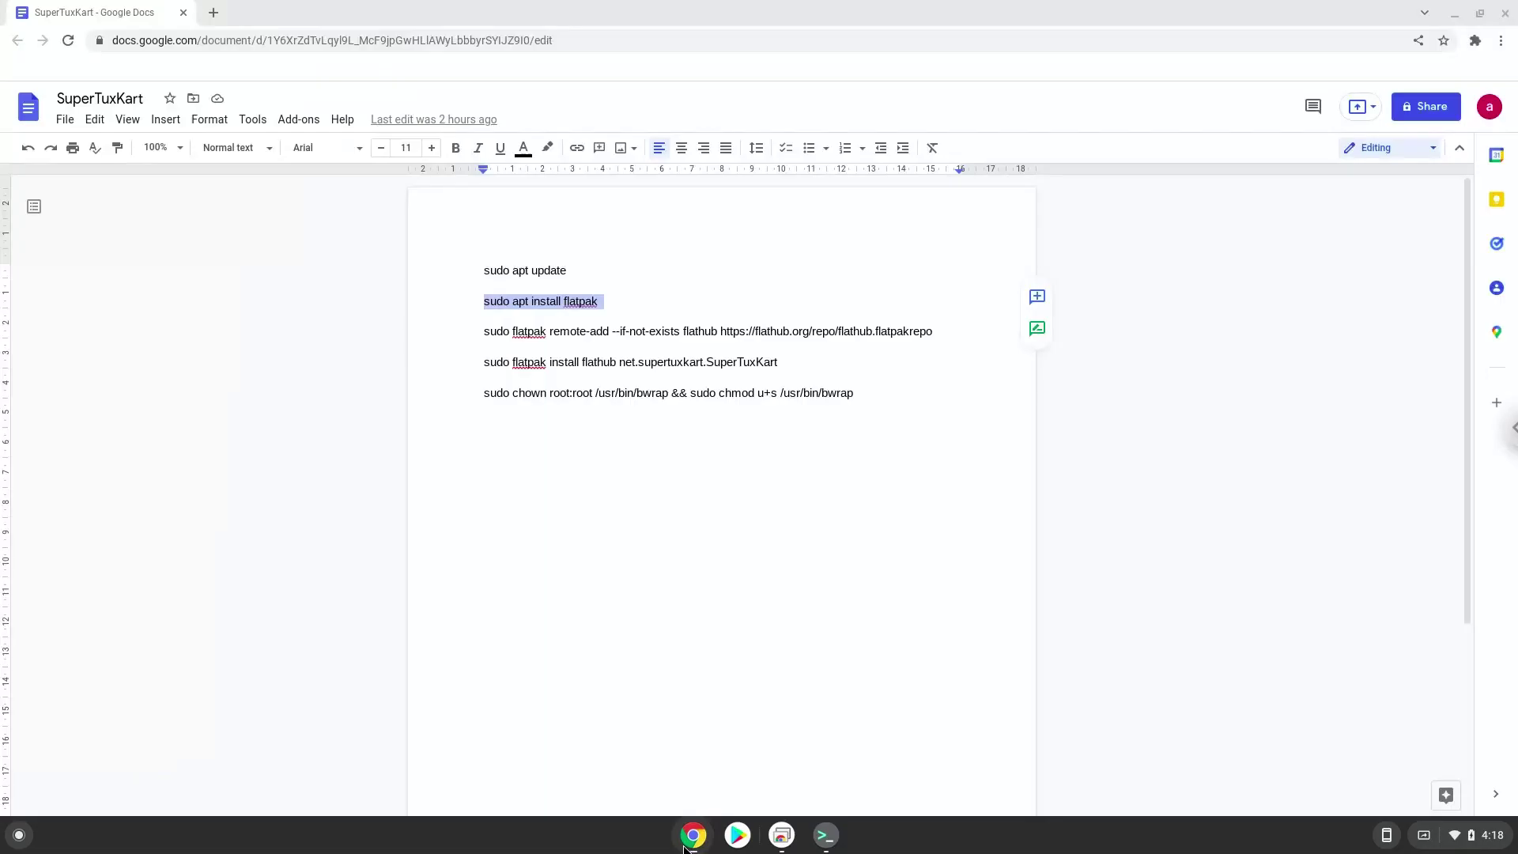
{"action": "triple_click", "coordinate": [672, 331]}
{"action": "right_click", "coordinate": [672, 331]}
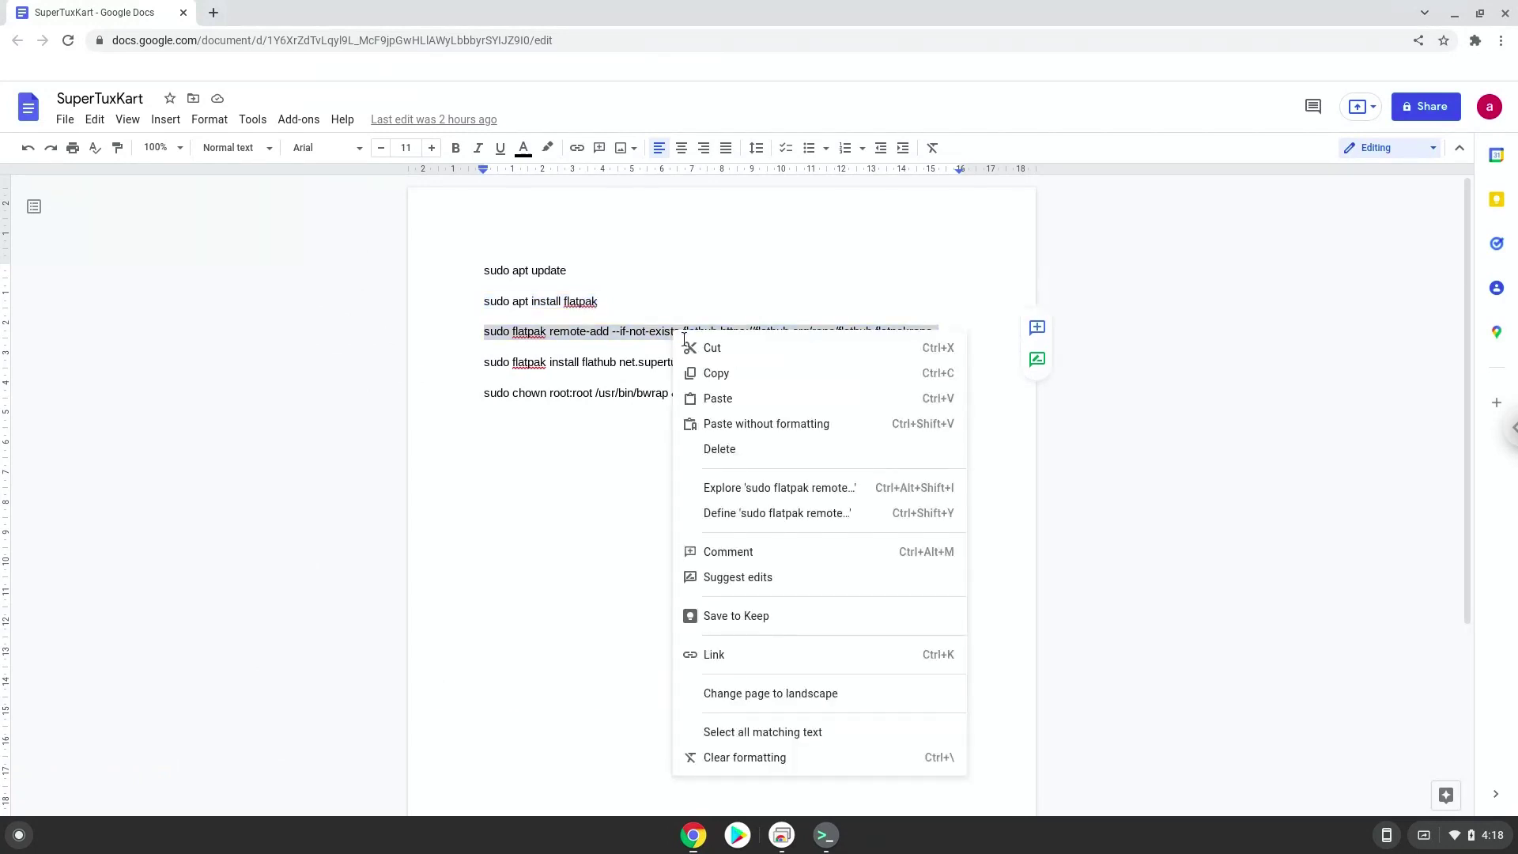
{"action": "left_click", "coordinate": [715, 372]}
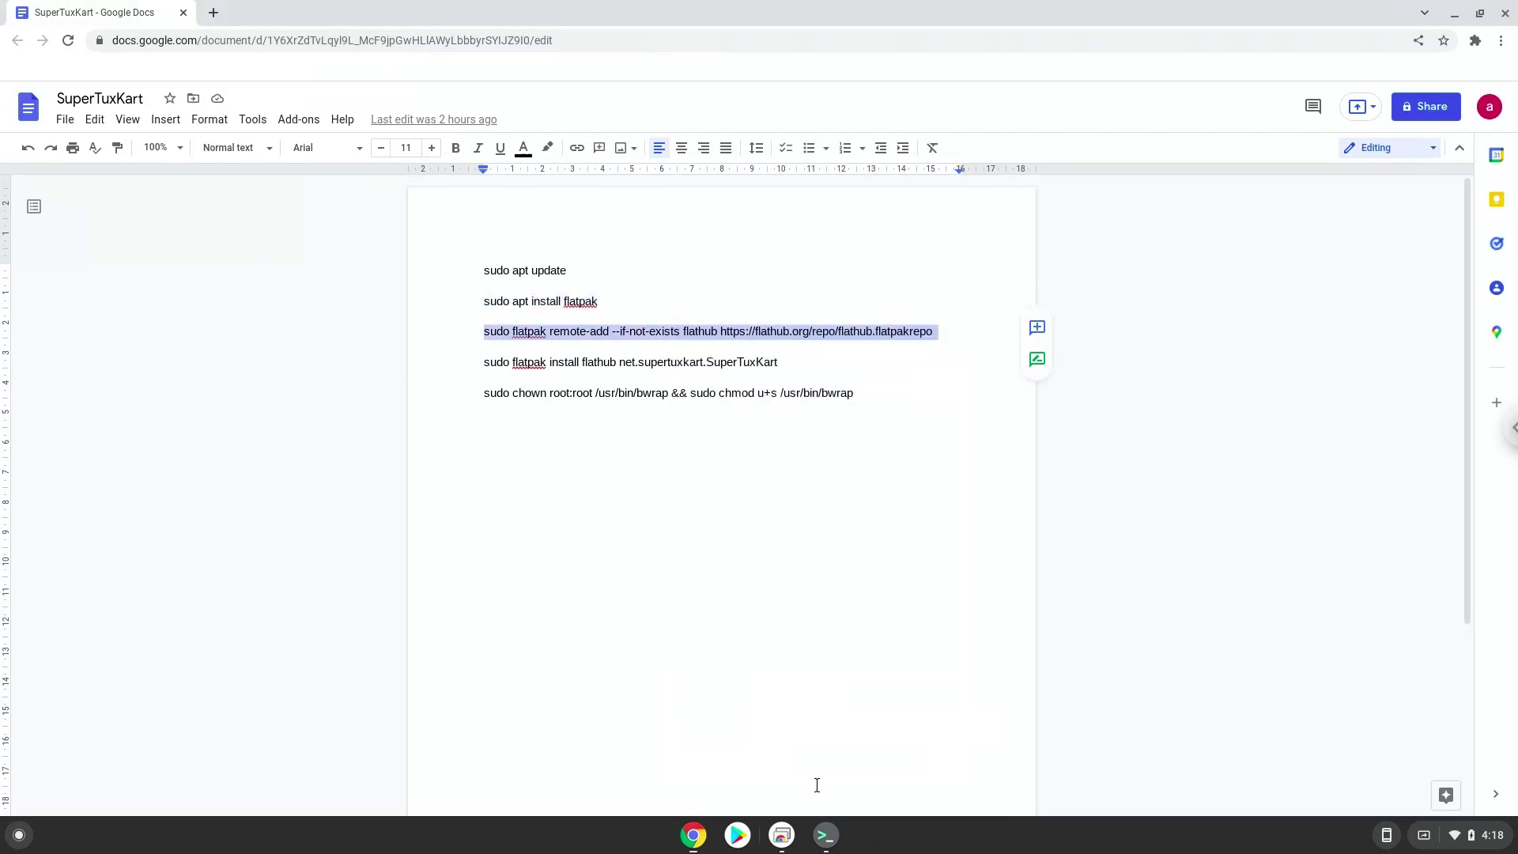
{"action": "left_click", "coordinate": [826, 836]}
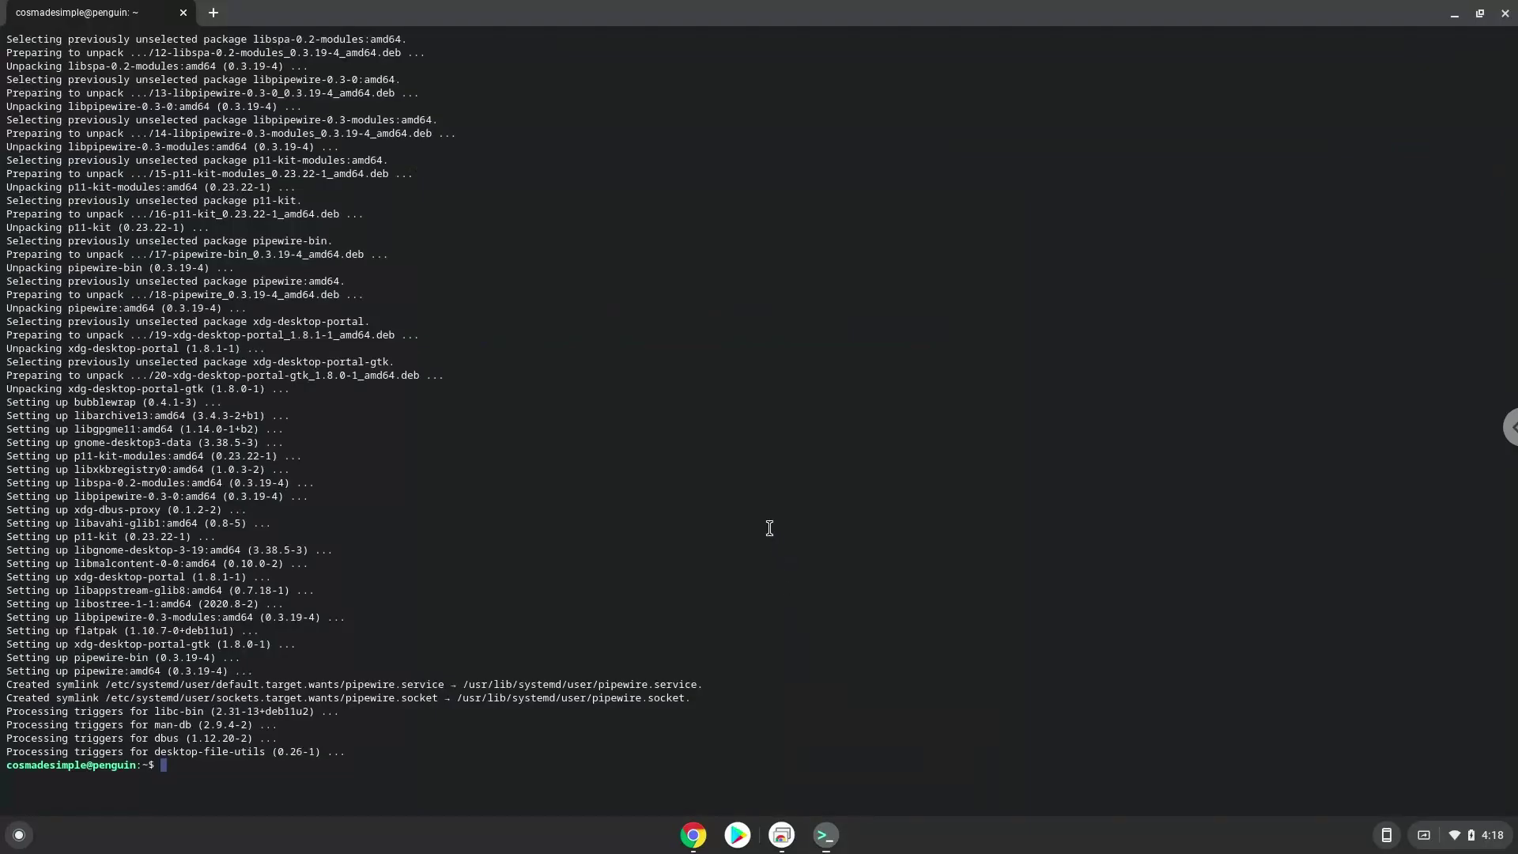
{"action": "key", "text": "ctrl+shift+v"}
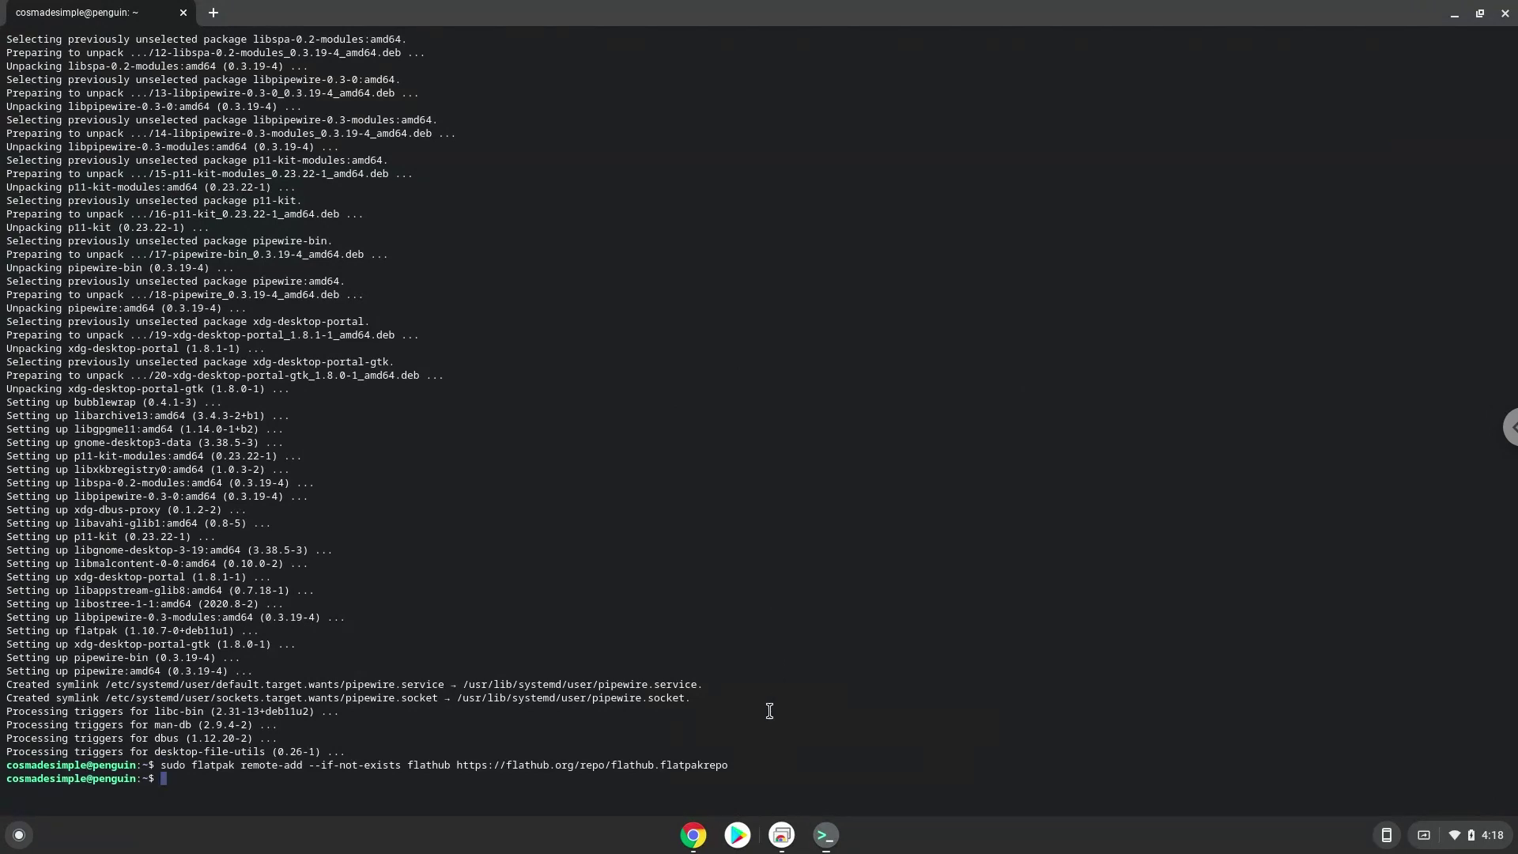
Step: Select the SuperTuxKart 'flatpak install' line in the doc for copying
{"action": "left_click", "coordinate": [689, 840]}
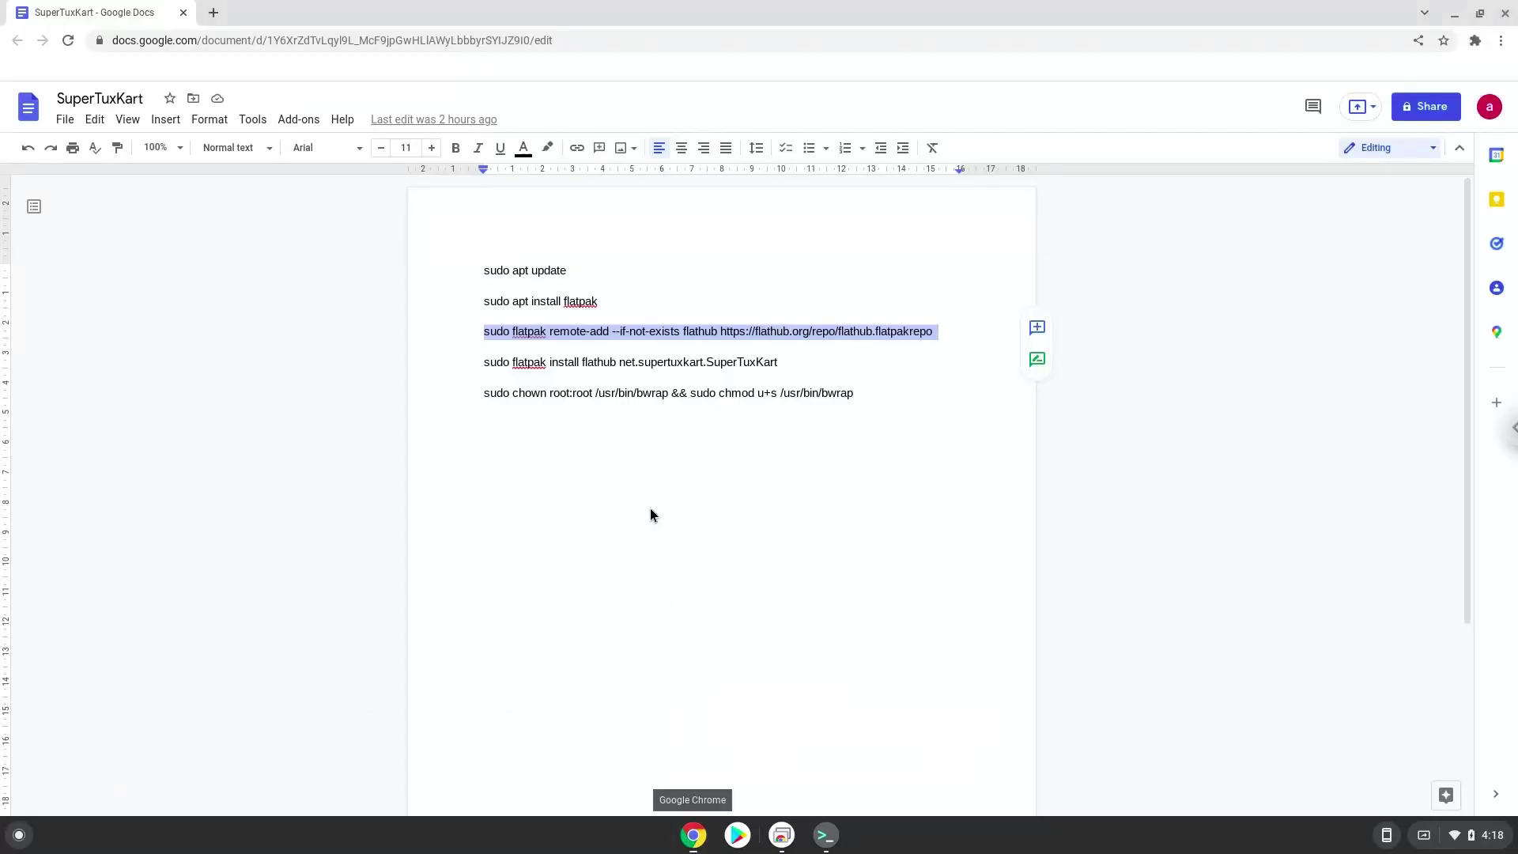
{"action": "triple_click", "coordinate": [633, 363]}
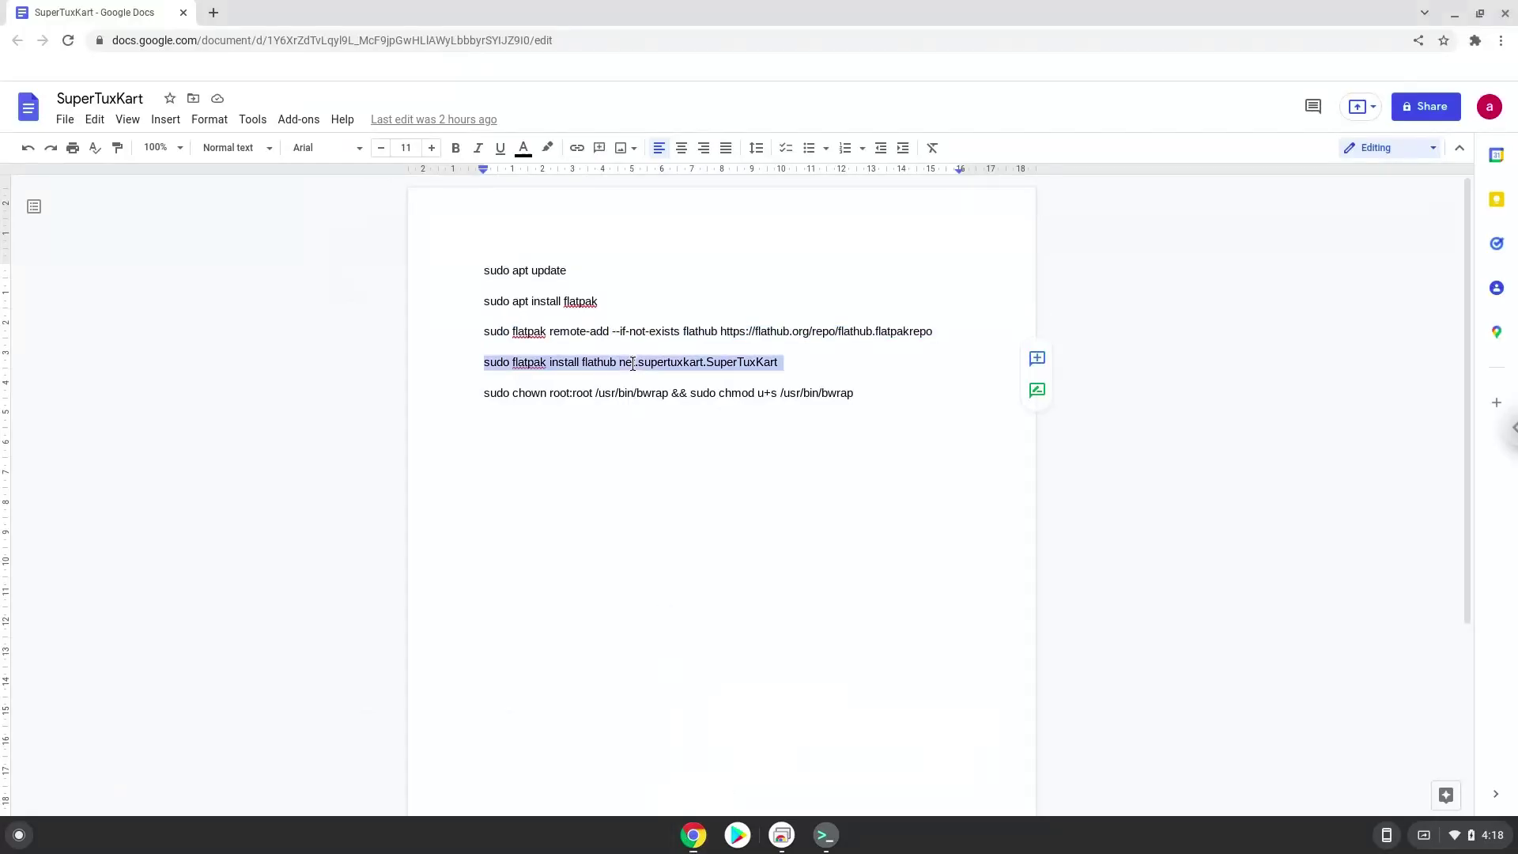
{"action": "right_click", "coordinate": [633, 364]}
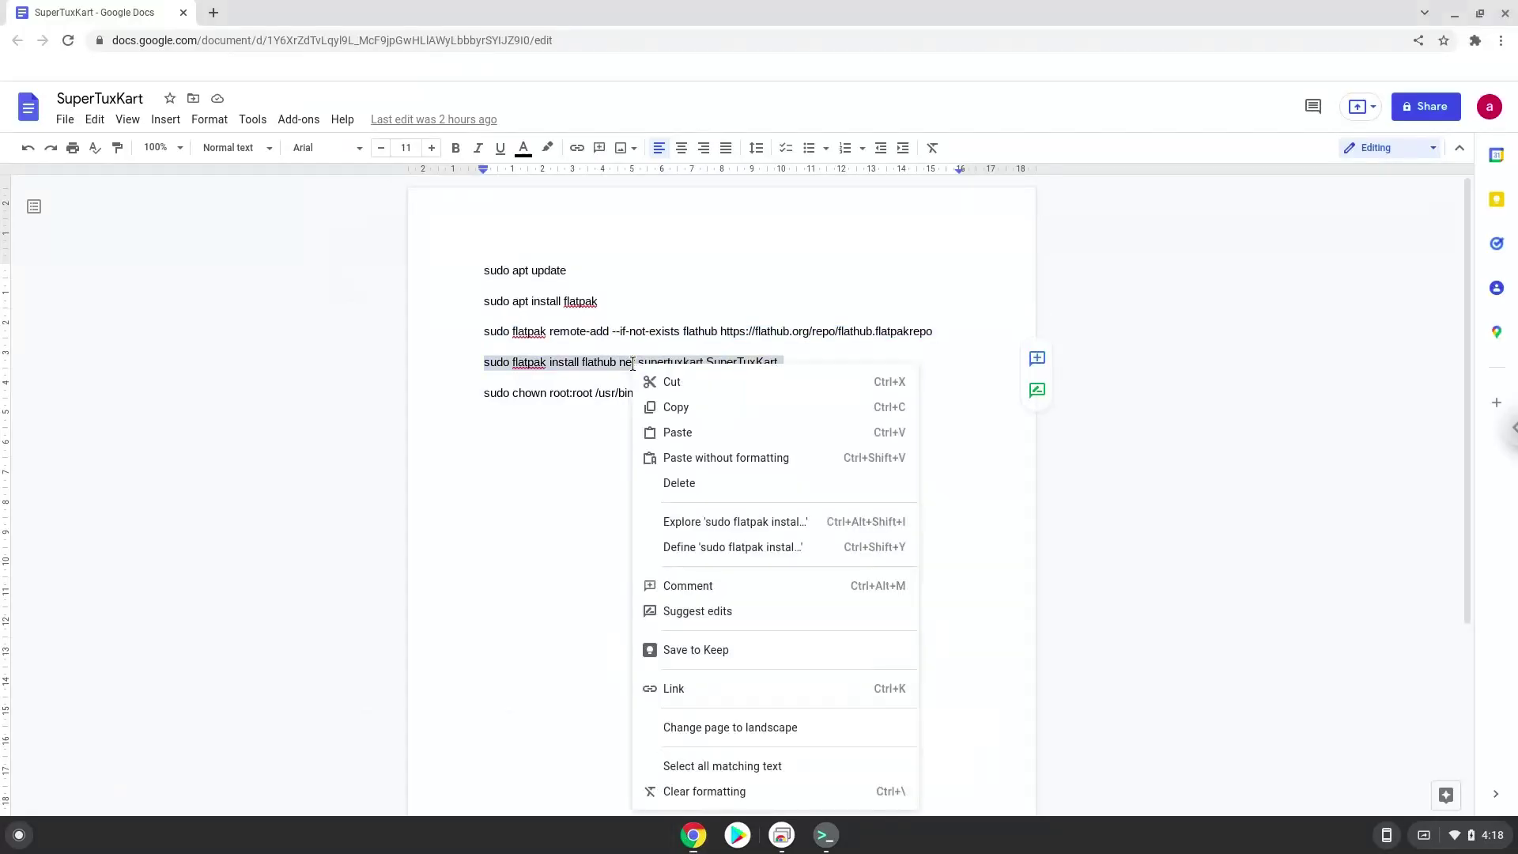
Step: Run the SuperTuxKart flatpak install in Terminal, accepting the runtime and the six-item installation
{"action": "left_click", "coordinate": [671, 413]}
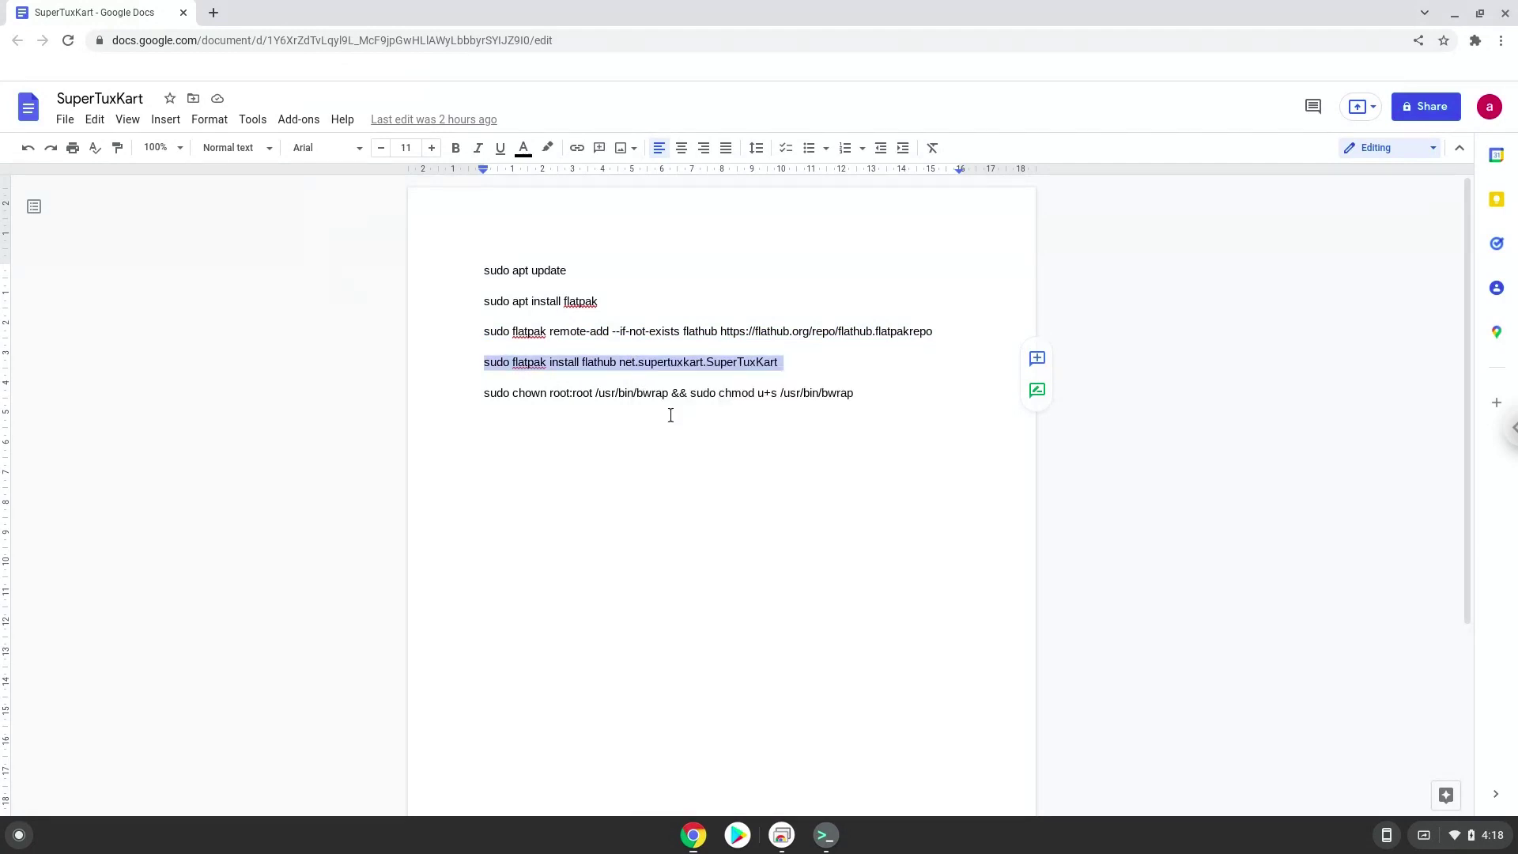
{"action": "left_click", "coordinate": [825, 835]}
{"action": "key", "text": "ctrl+shift+v"}
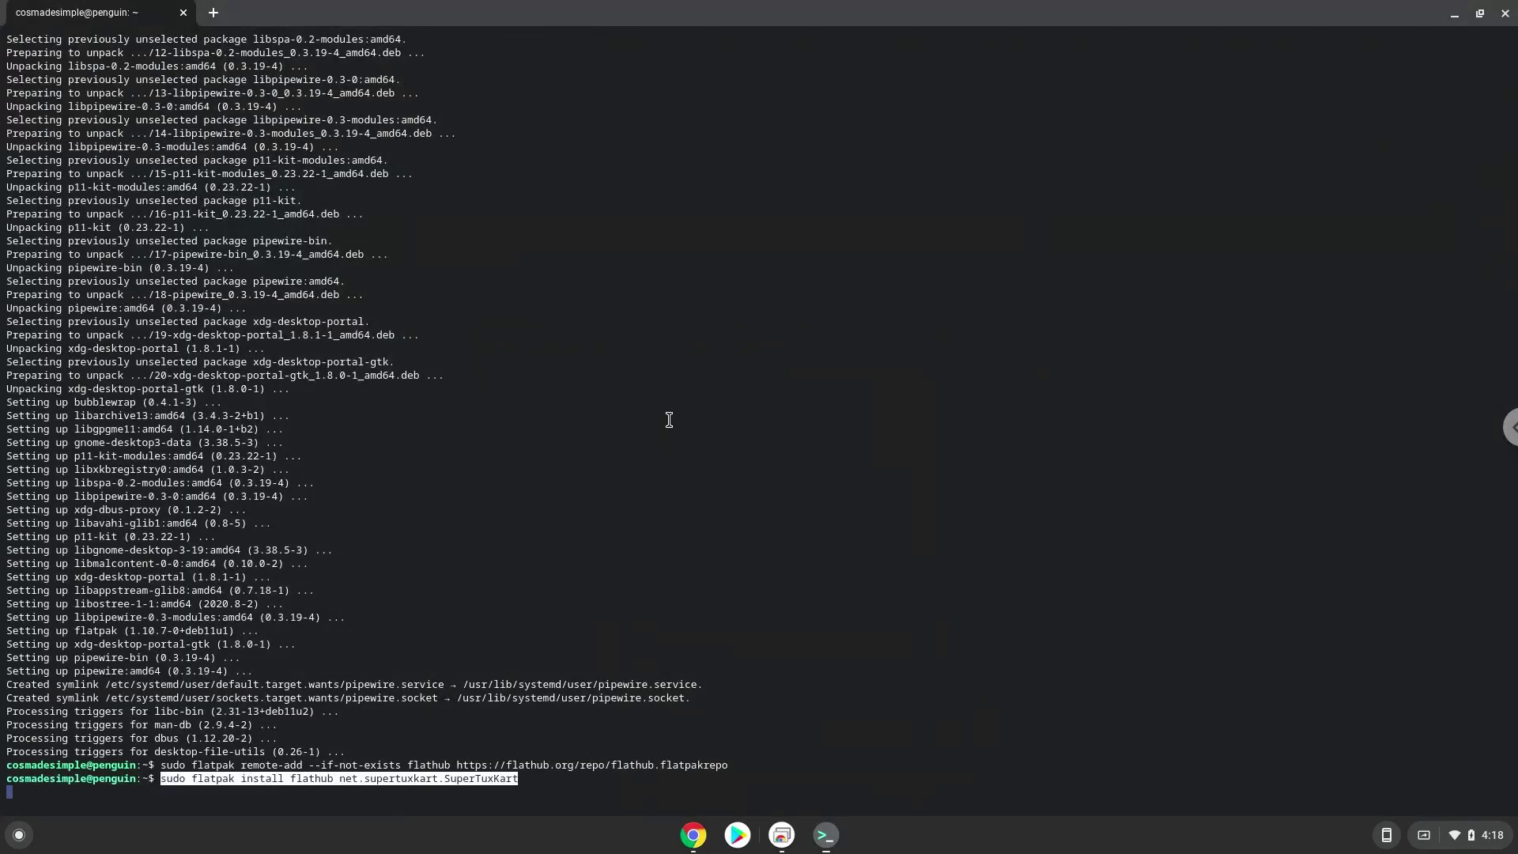
{"action": "key", "text": "Return"}
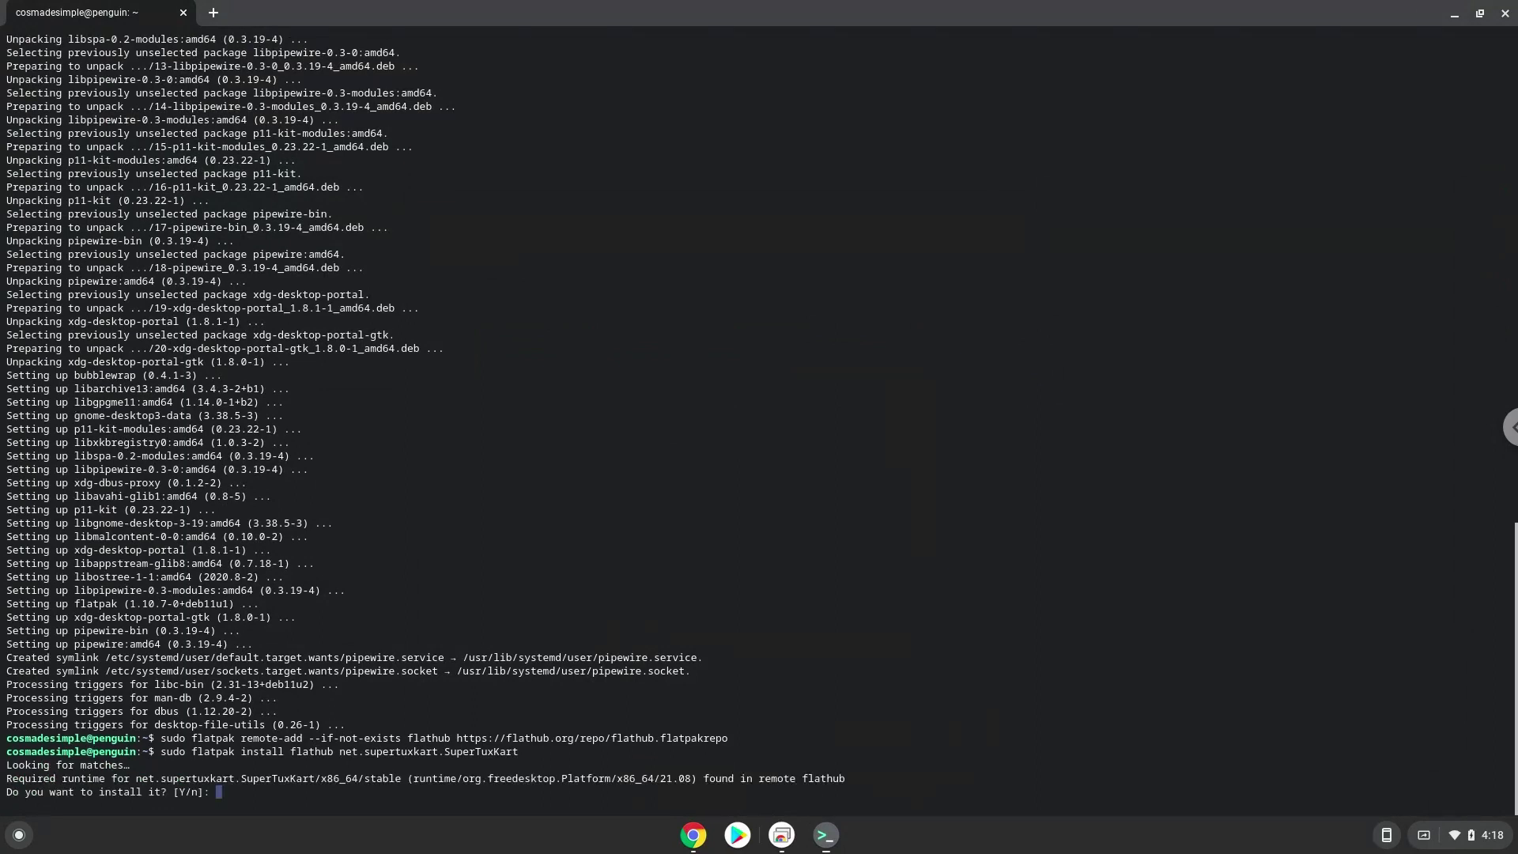
{"action": "key", "text": "Return"}
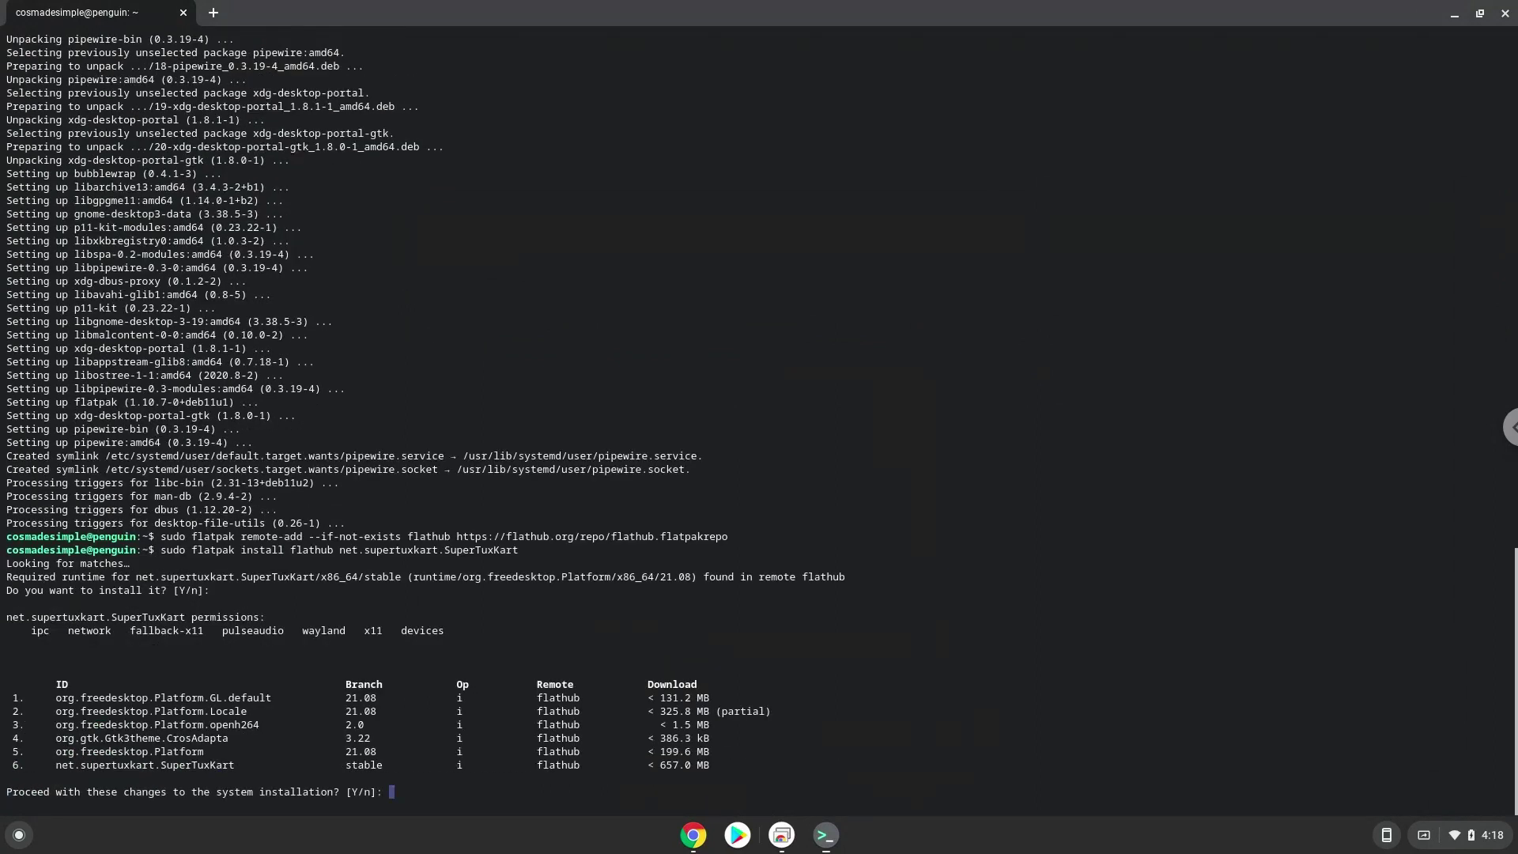
{"action": "key", "text": "Return"}
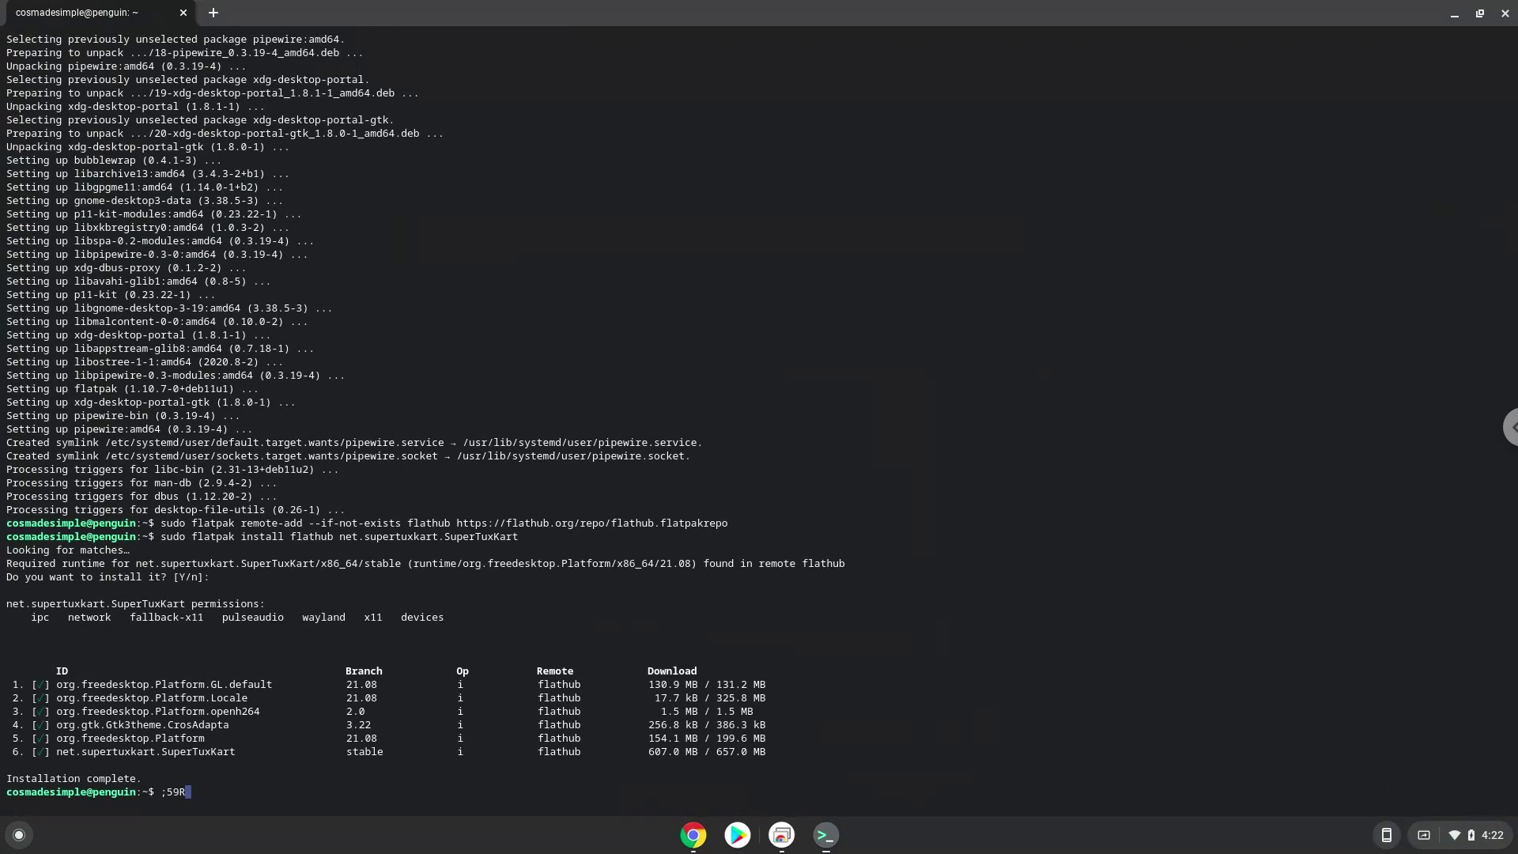
{"action": "key", "text": "BackSpace"}
{"action": "key", "text": "BackSpace"}
{"action": "key", "text": "BackSpace"}
{"action": "key", "text": "BackSpace"}
Step: Copy the bwrap chown/chmod command line from the SuperTuxKart doc
{"action": "left_click", "coordinate": [685, 841]}
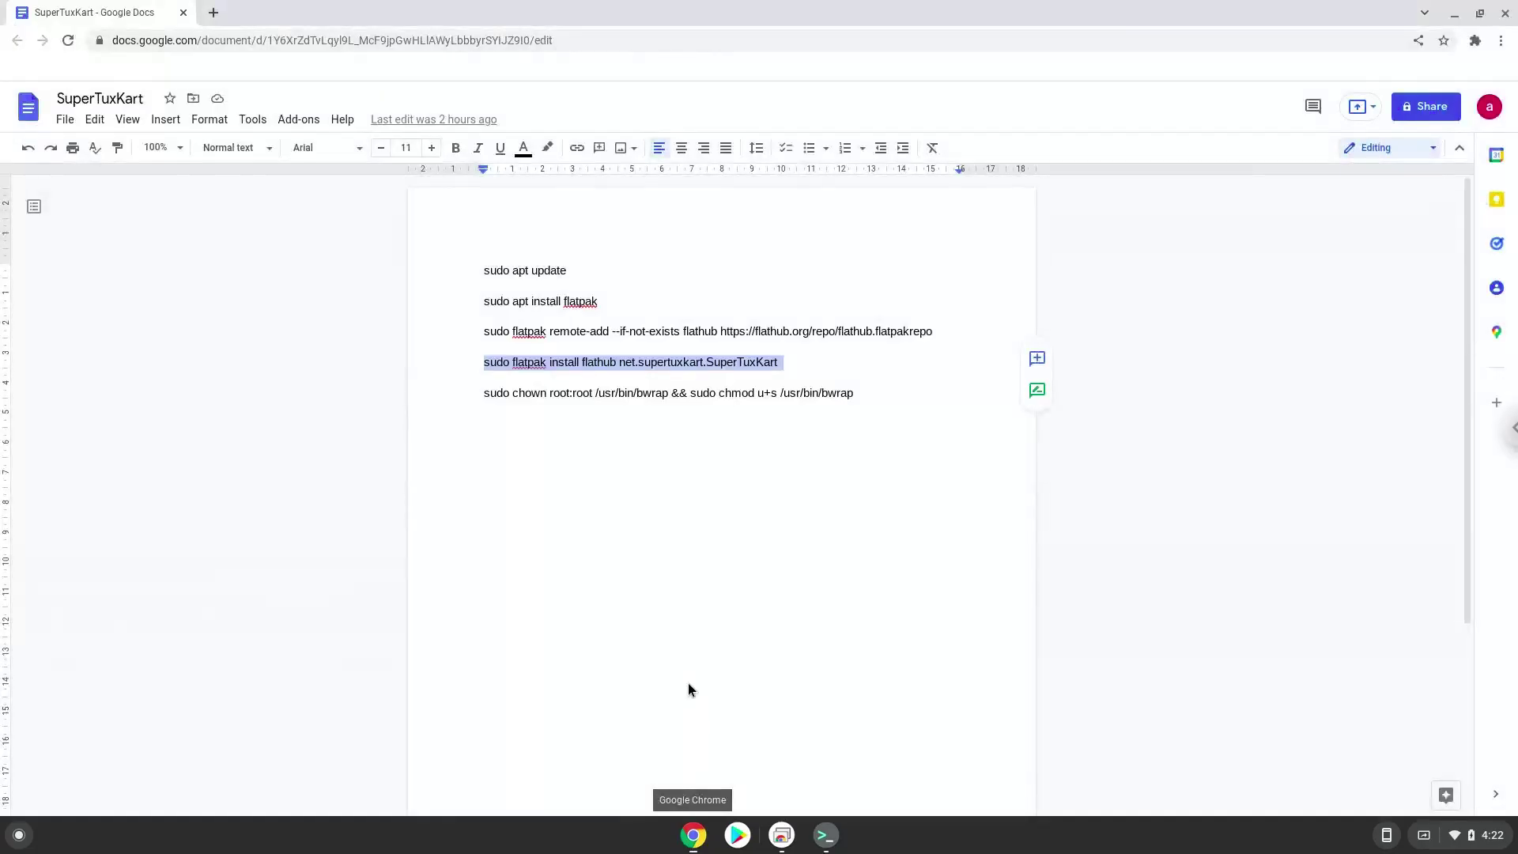
{"action": "triple_click", "coordinate": [689, 395]}
{"action": "right_click", "coordinate": [690, 396]}
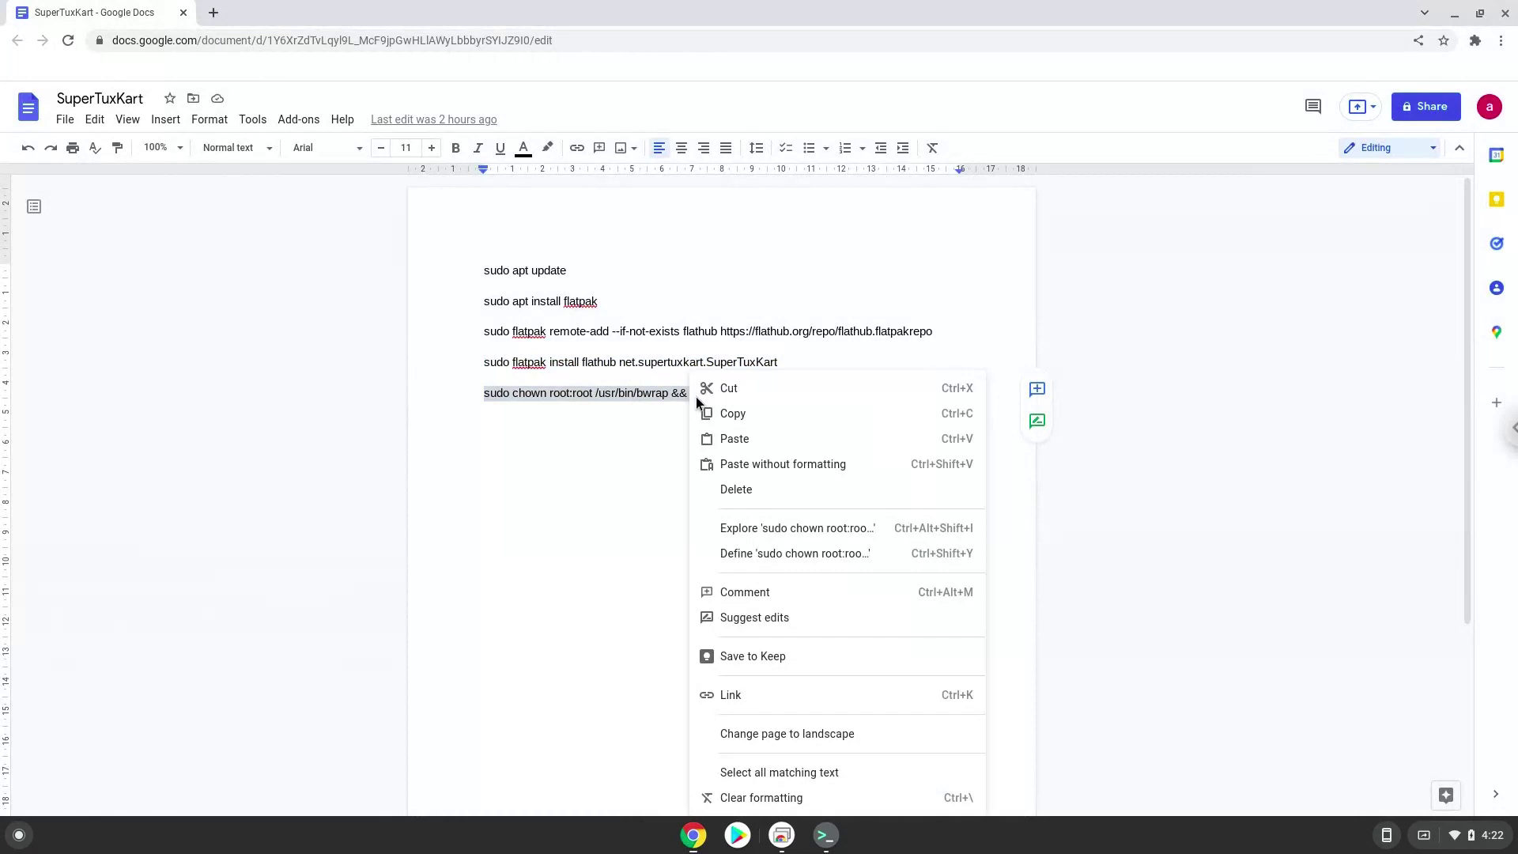
{"action": "left_click", "coordinate": [746, 412]}
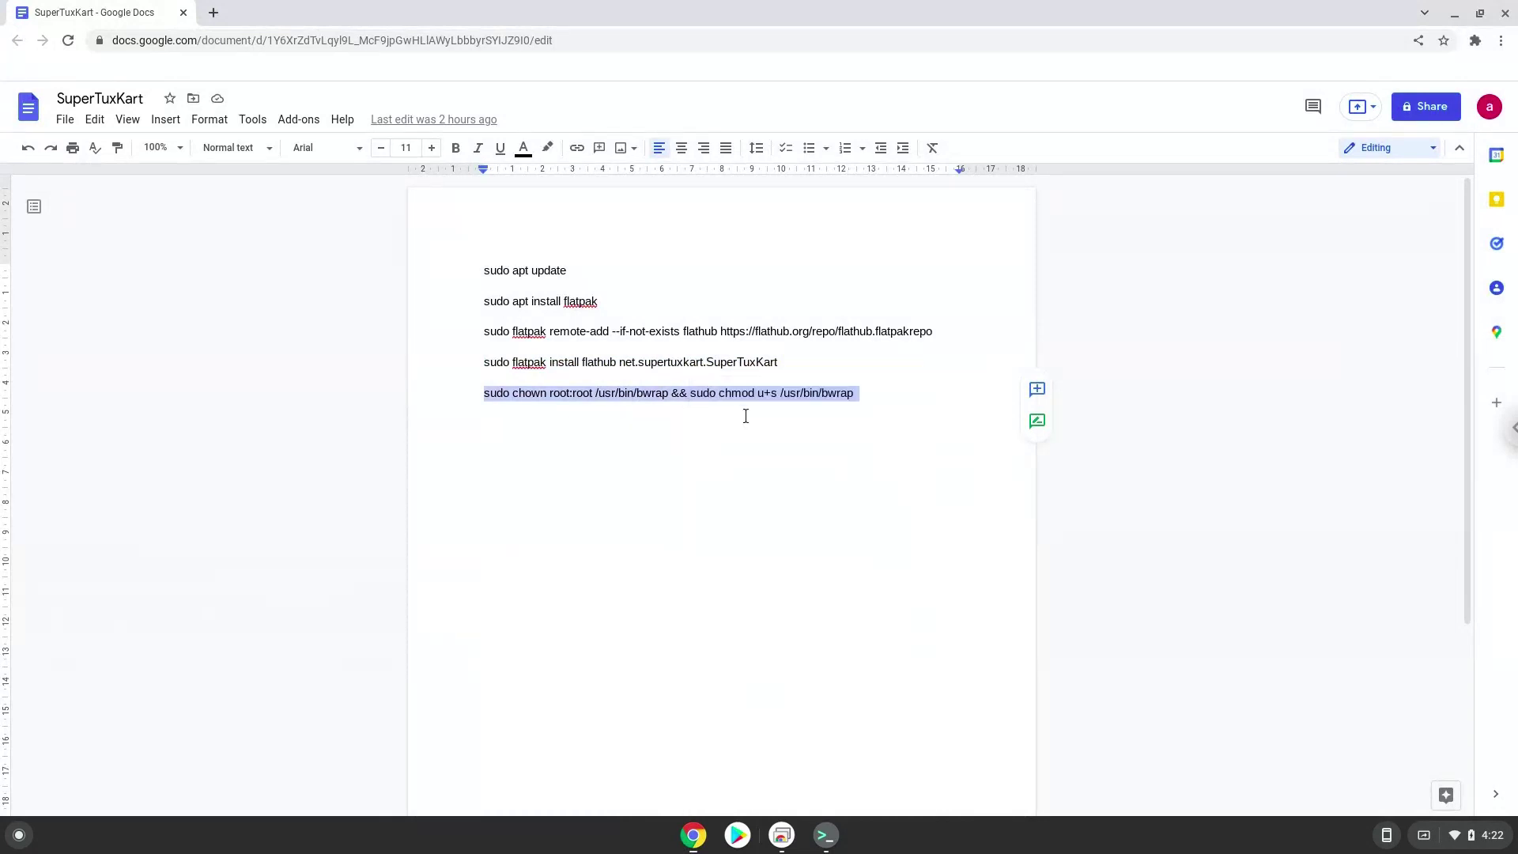
Step: Run the chown/chmod command on /usr/bin/bwrap, then close Terminal choosing Leave
{"action": "left_click", "coordinate": [824, 836]}
{"action": "key", "text": "ctrl+shift+v"}
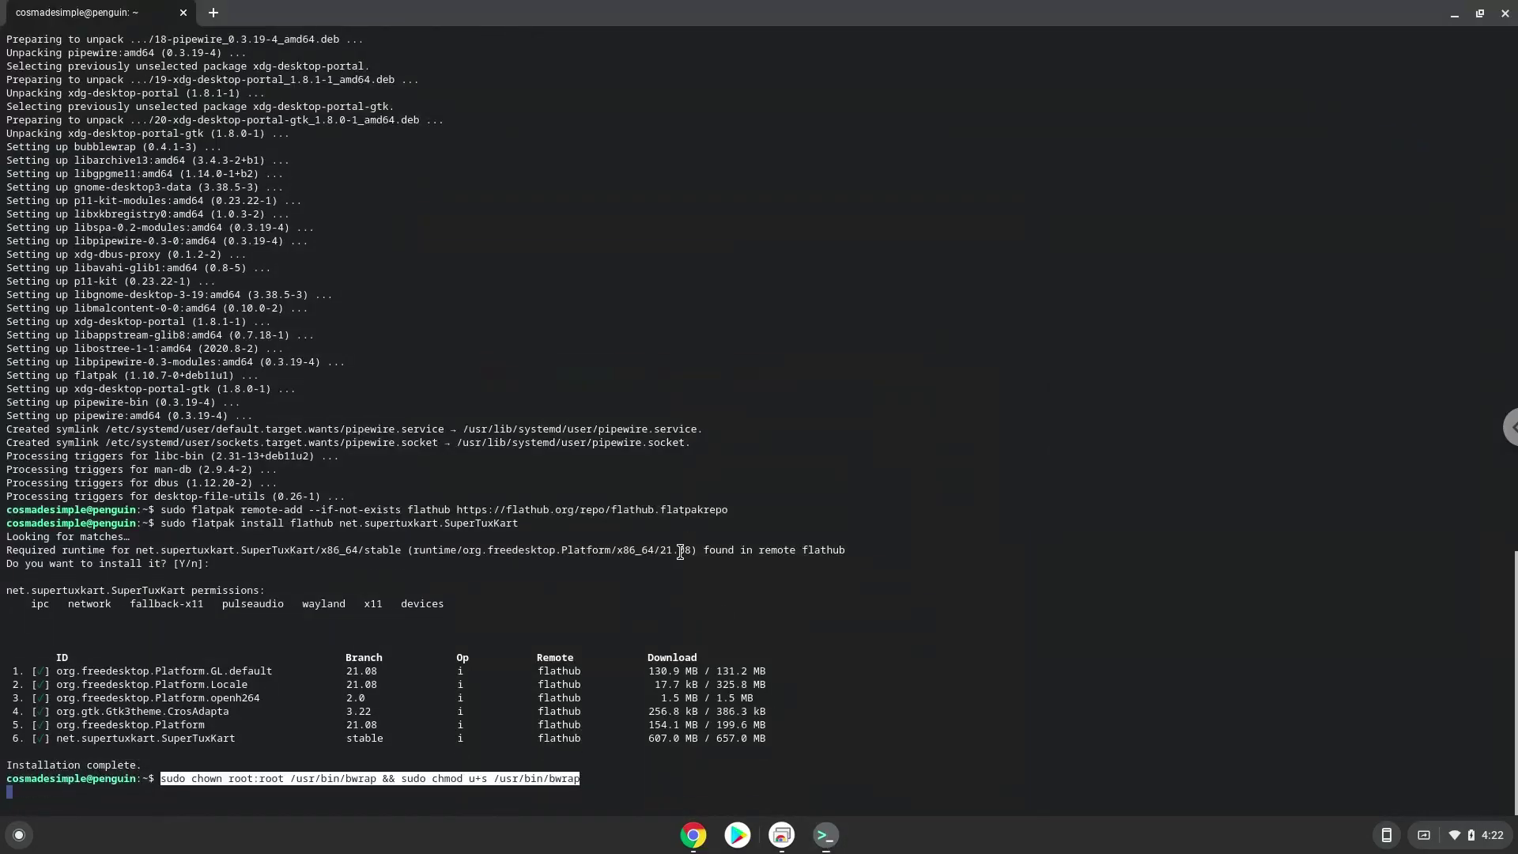
{"action": "key", "text": "Return"}
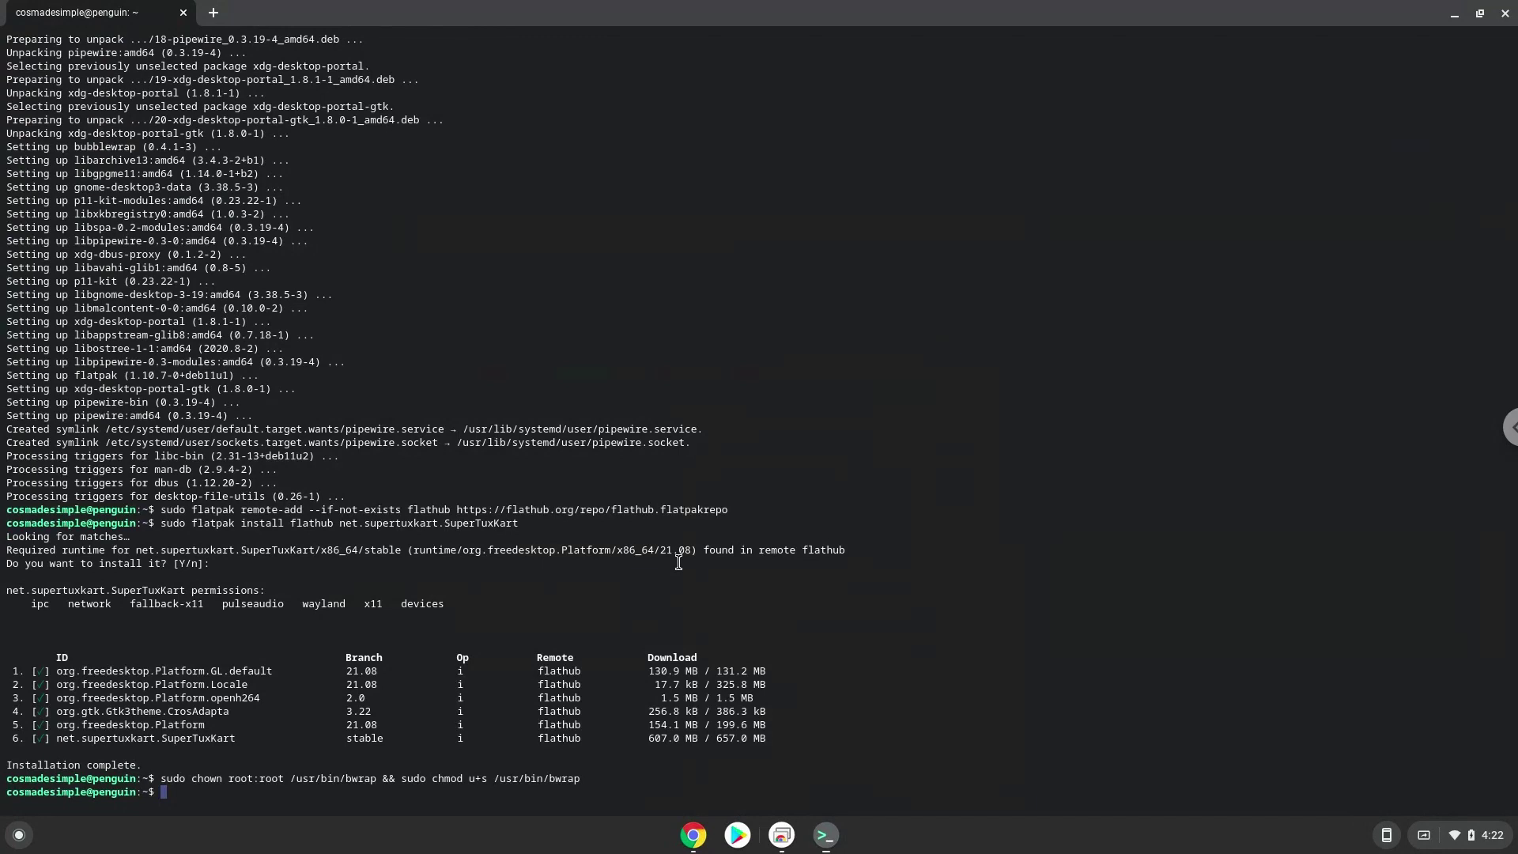
{"action": "left_click", "coordinate": [1506, 14]}
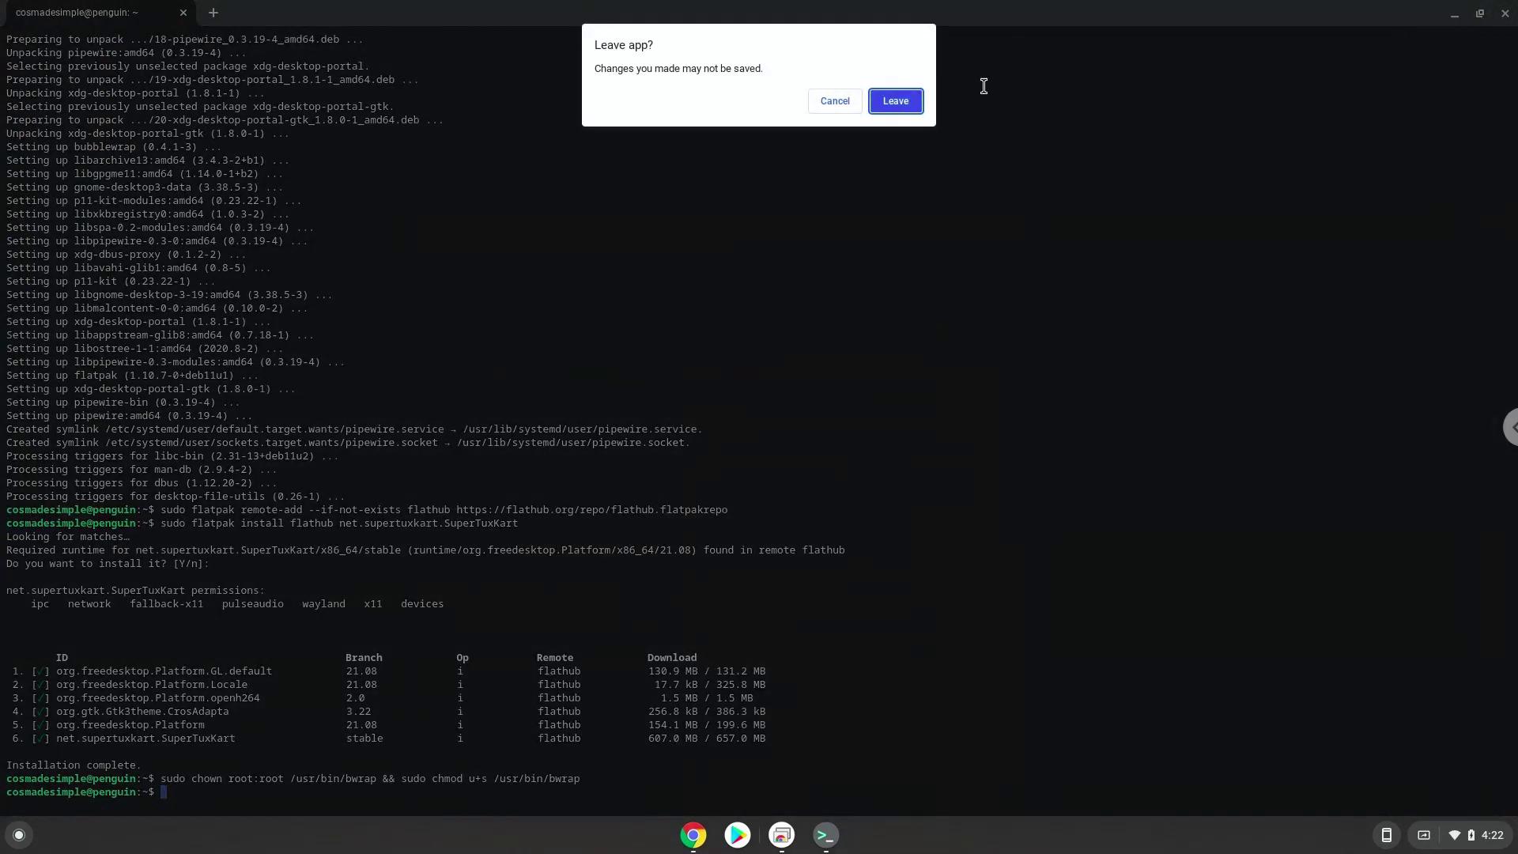
{"action": "left_click", "coordinate": [911, 101]}
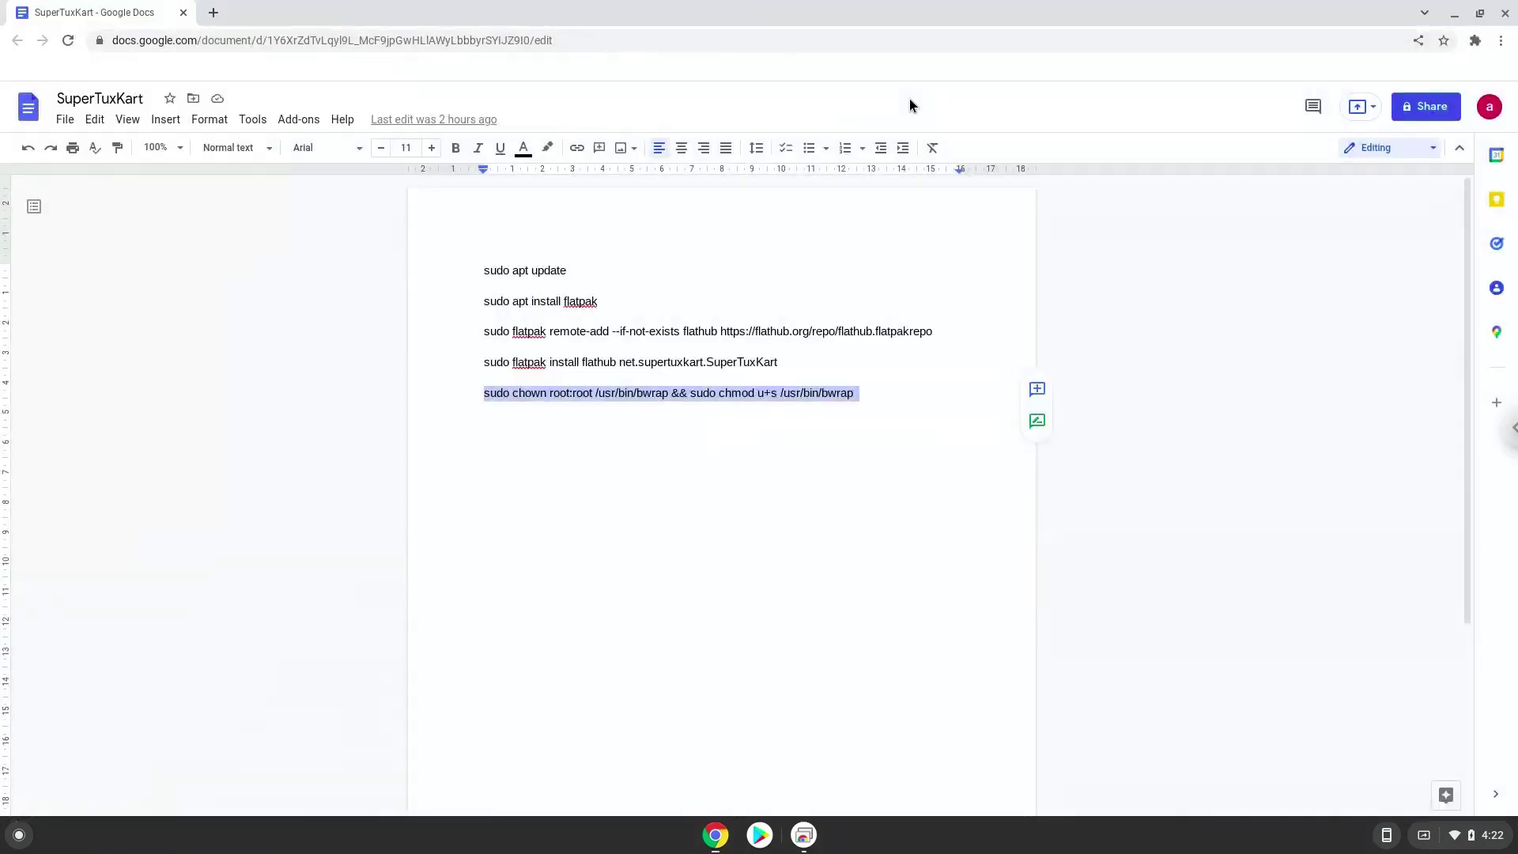
Step: Launch SuperTuxKart from the Linux apps folder in the launcher's full app list
{"action": "left_click", "coordinate": [19, 836]}
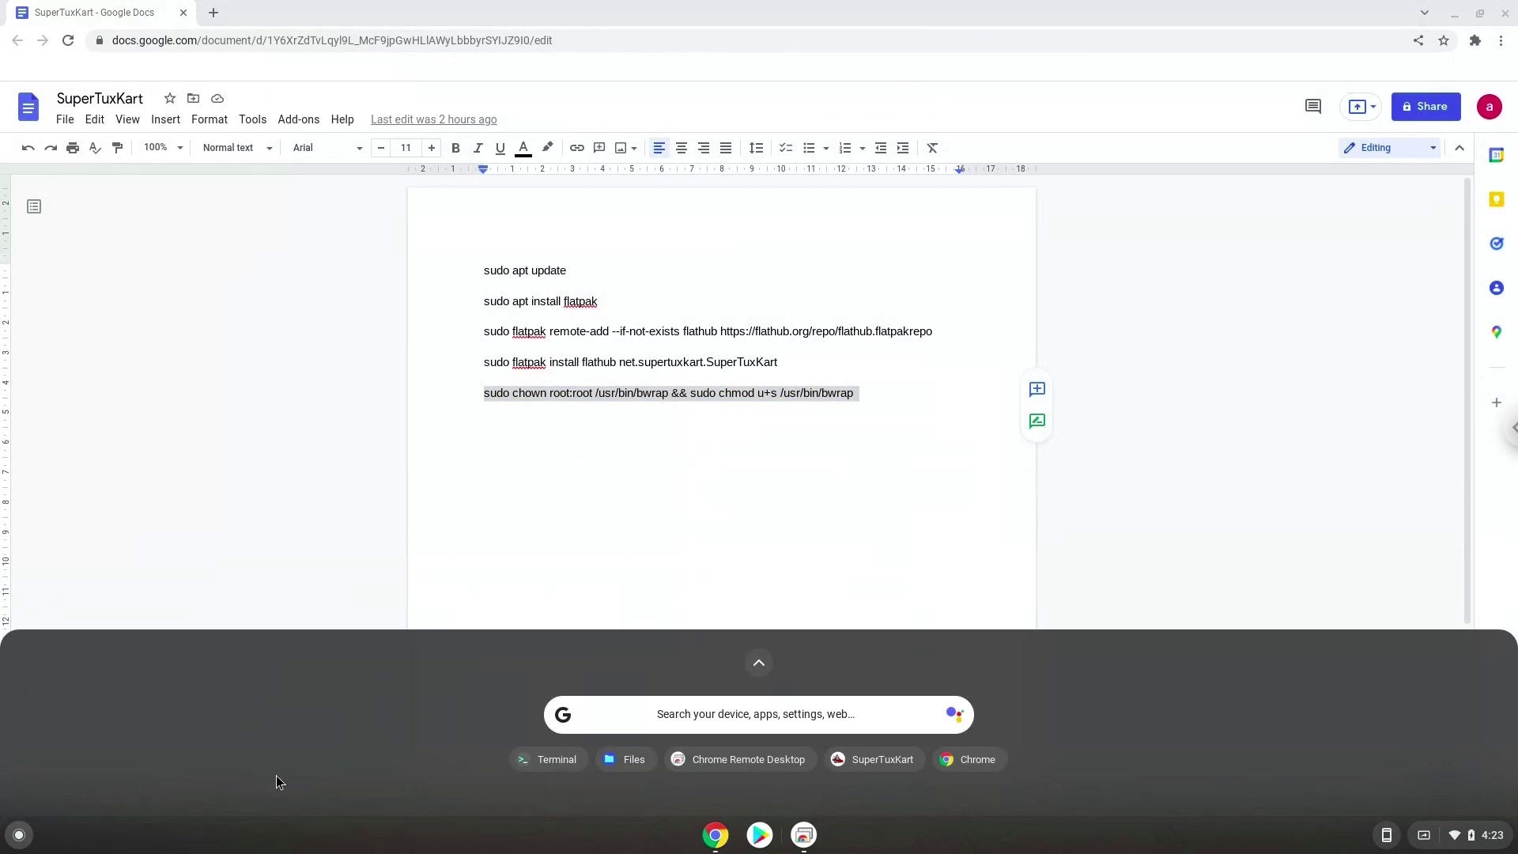
{"action": "left_click", "coordinate": [761, 665]}
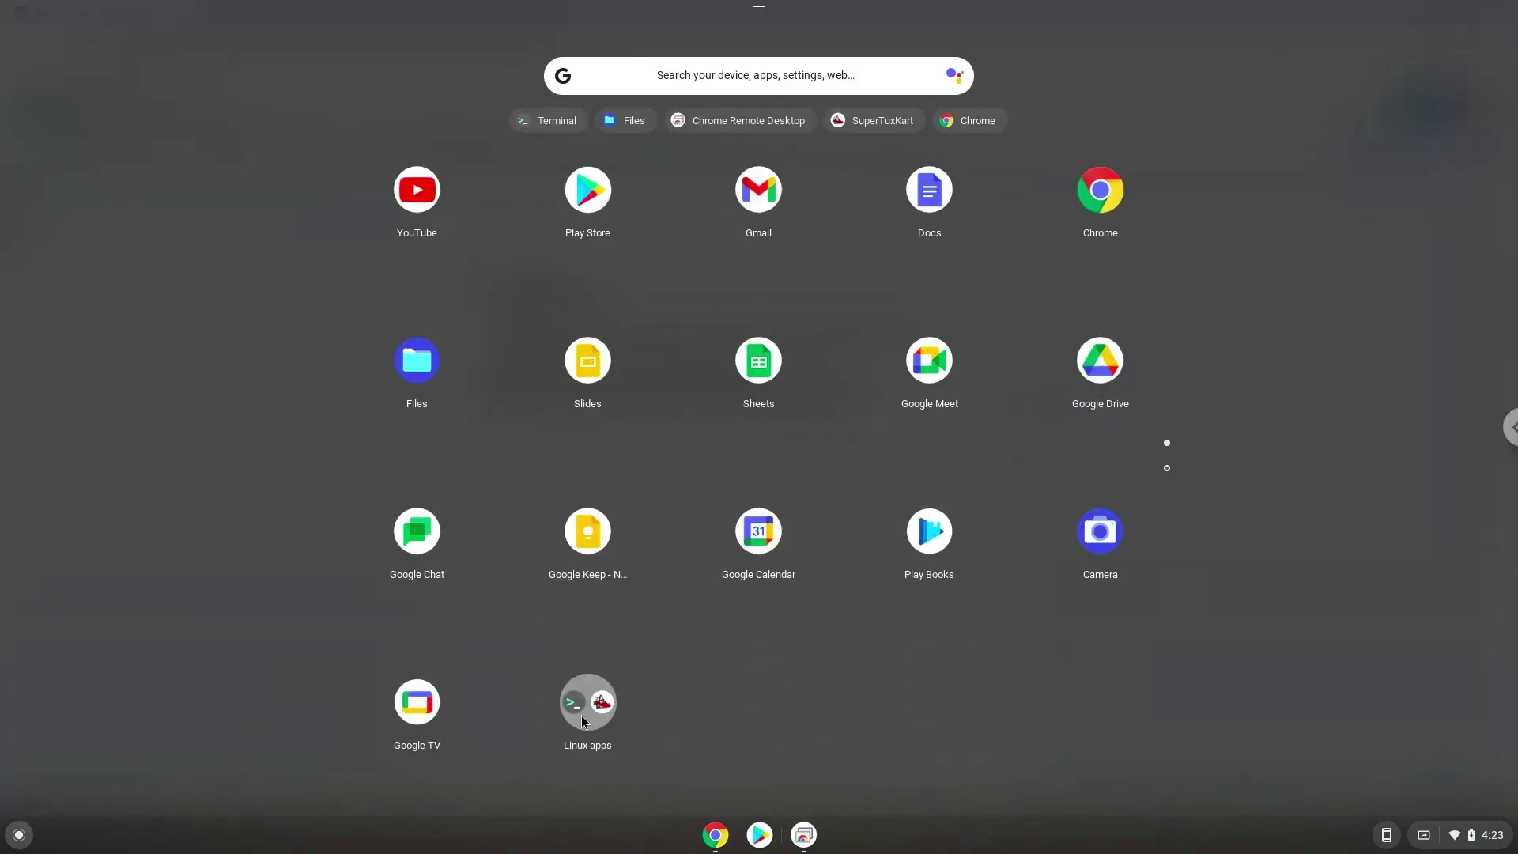
{"action": "left_click", "coordinate": [581, 715]}
{"action": "left_click", "coordinate": [639, 676]}
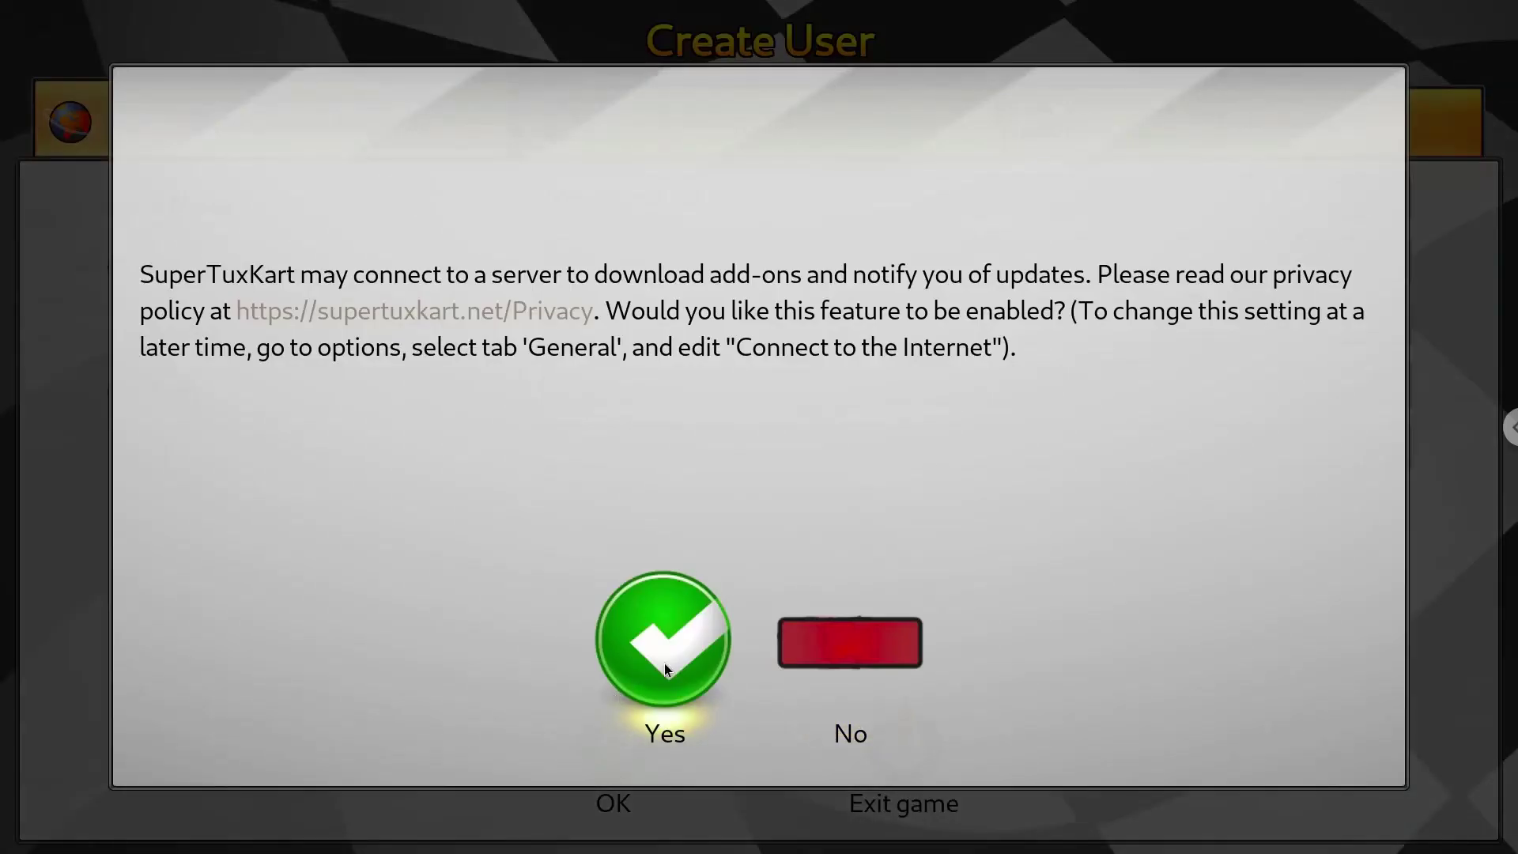
Step: Allow SuperTuxKart internet access and create an offline player profile
{"action": "left_click", "coordinate": [664, 669]}
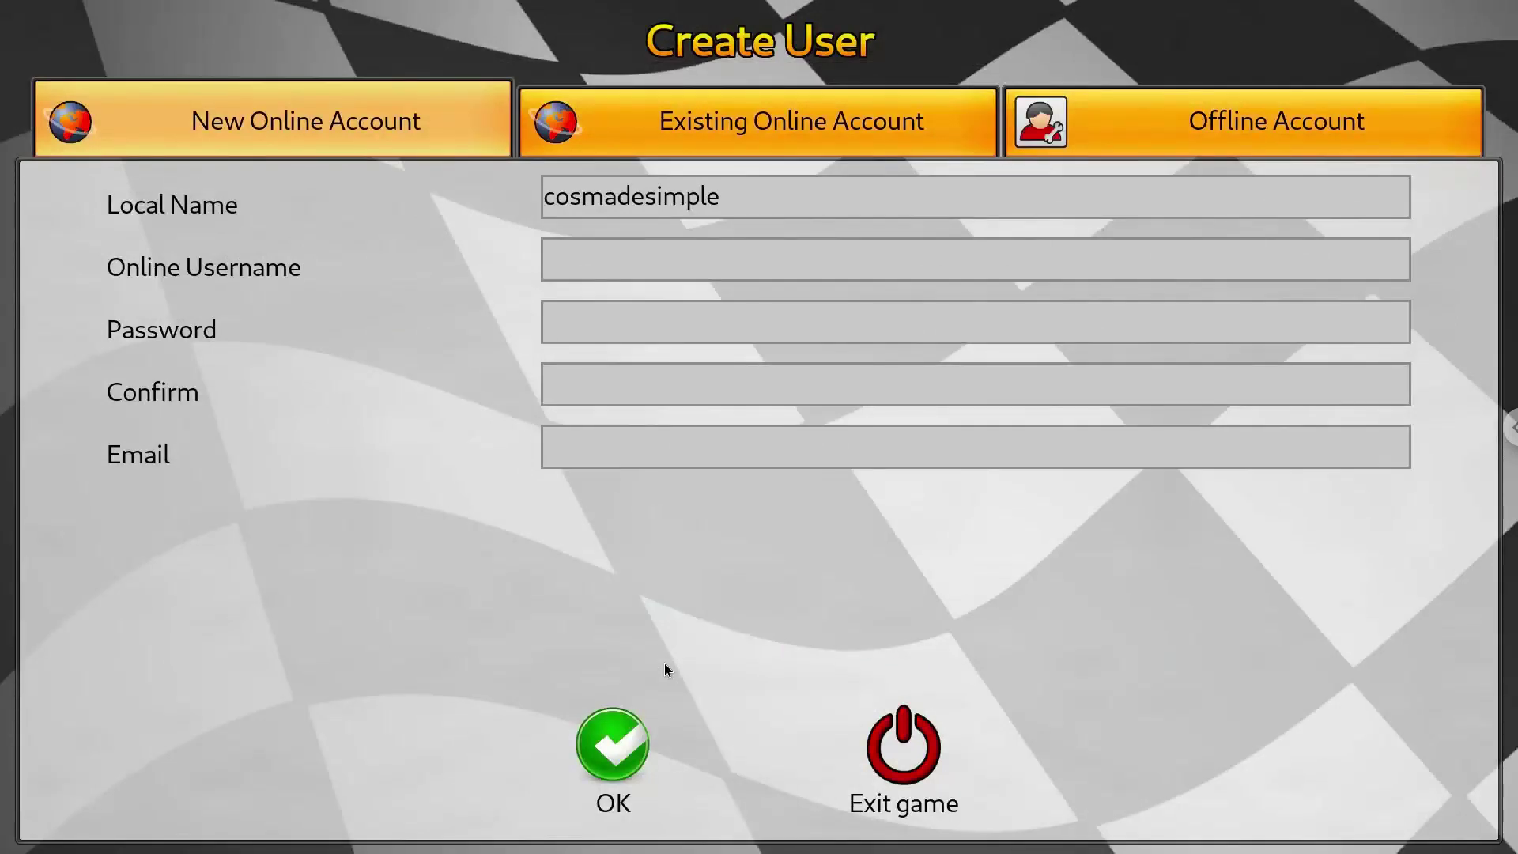
{"action": "left_click", "coordinate": [618, 747]}
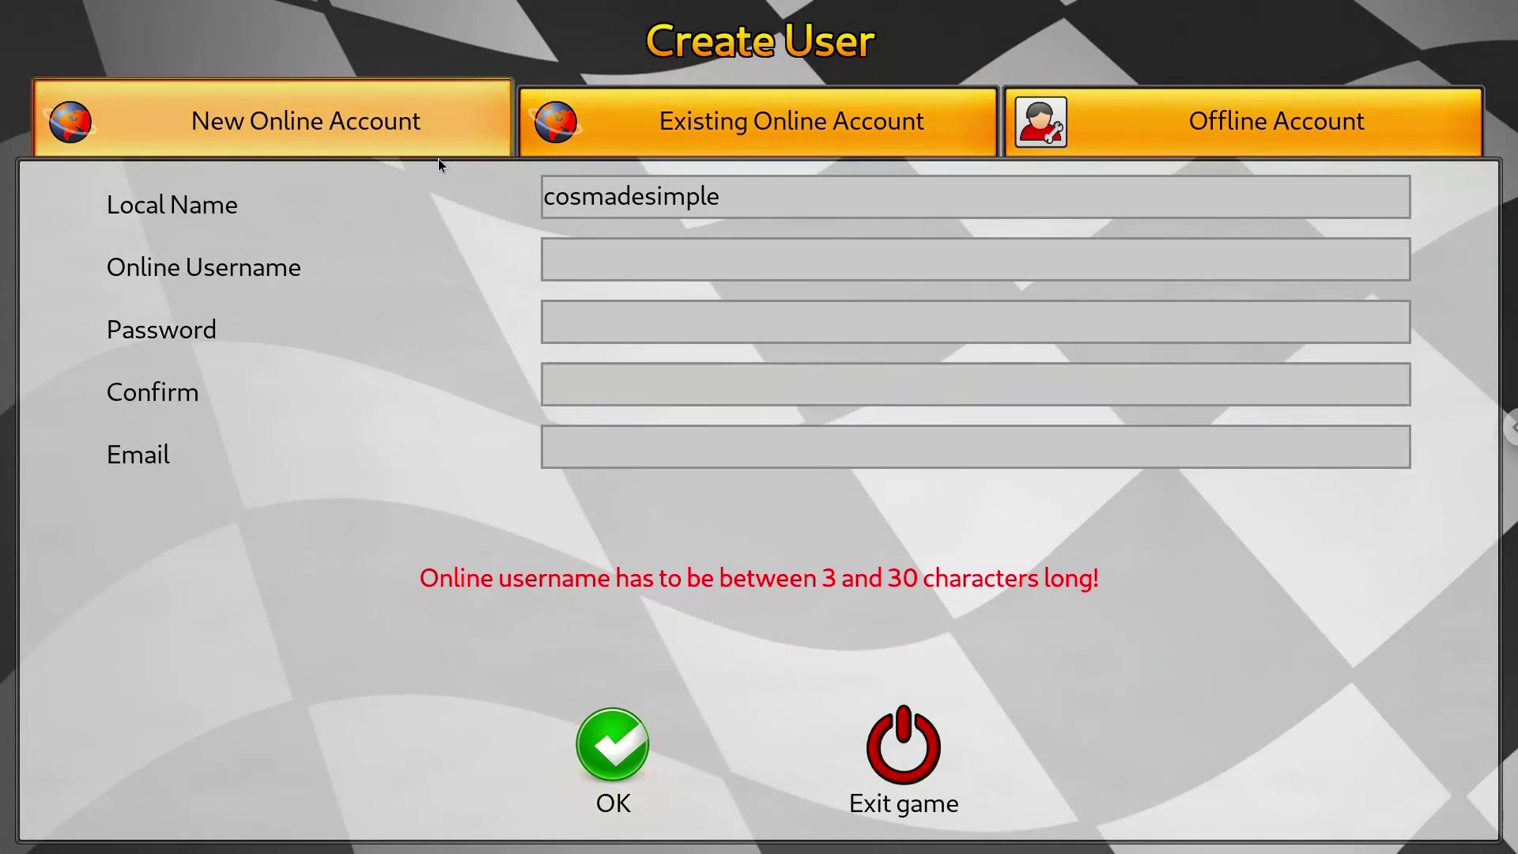
{"action": "left_click", "coordinate": [555, 467]}
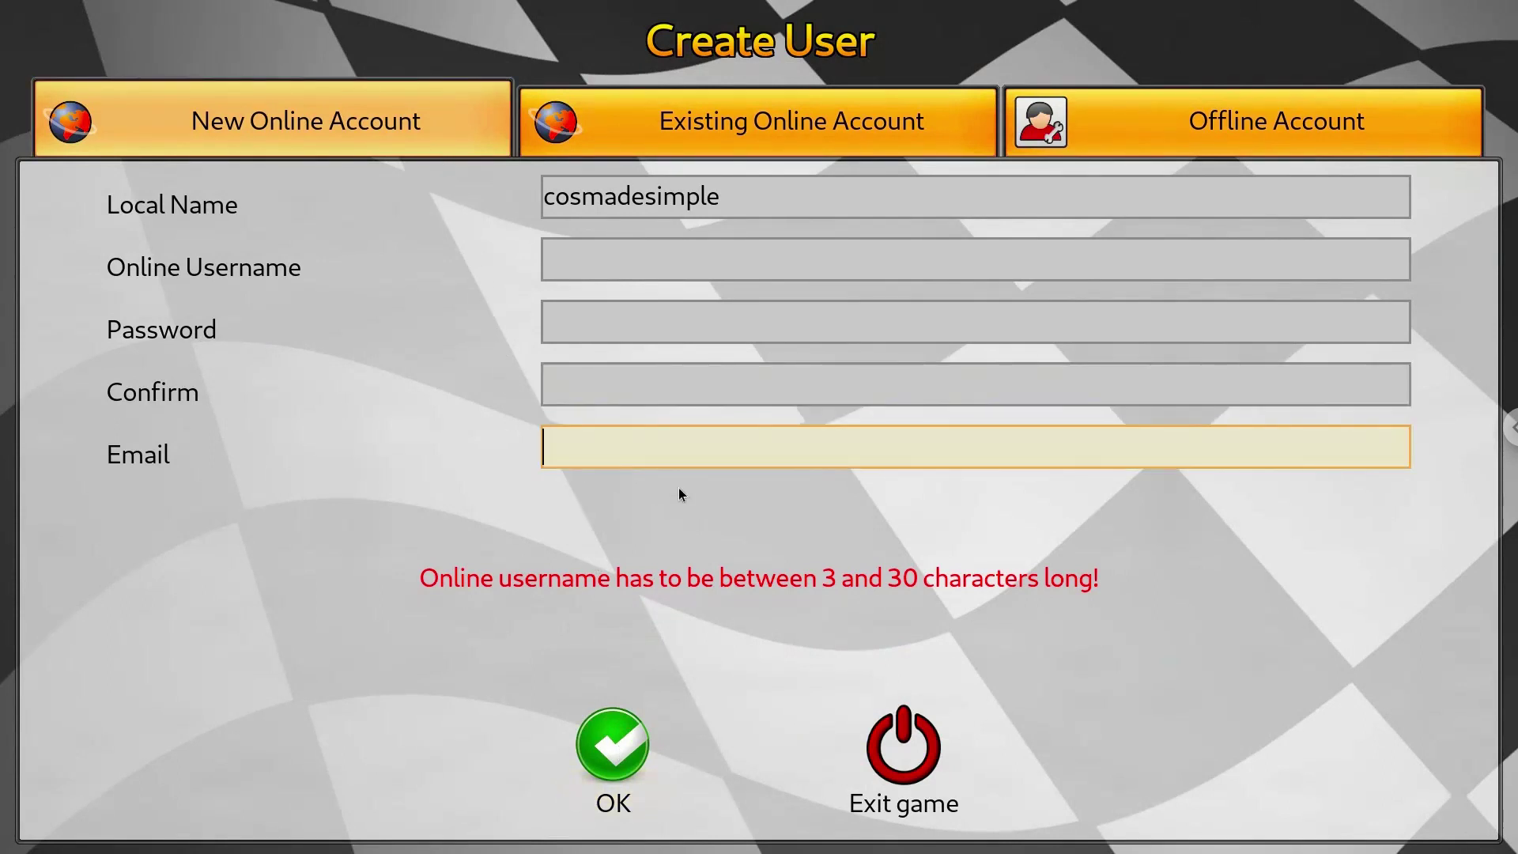
{"action": "left_click", "coordinate": [1156, 147]}
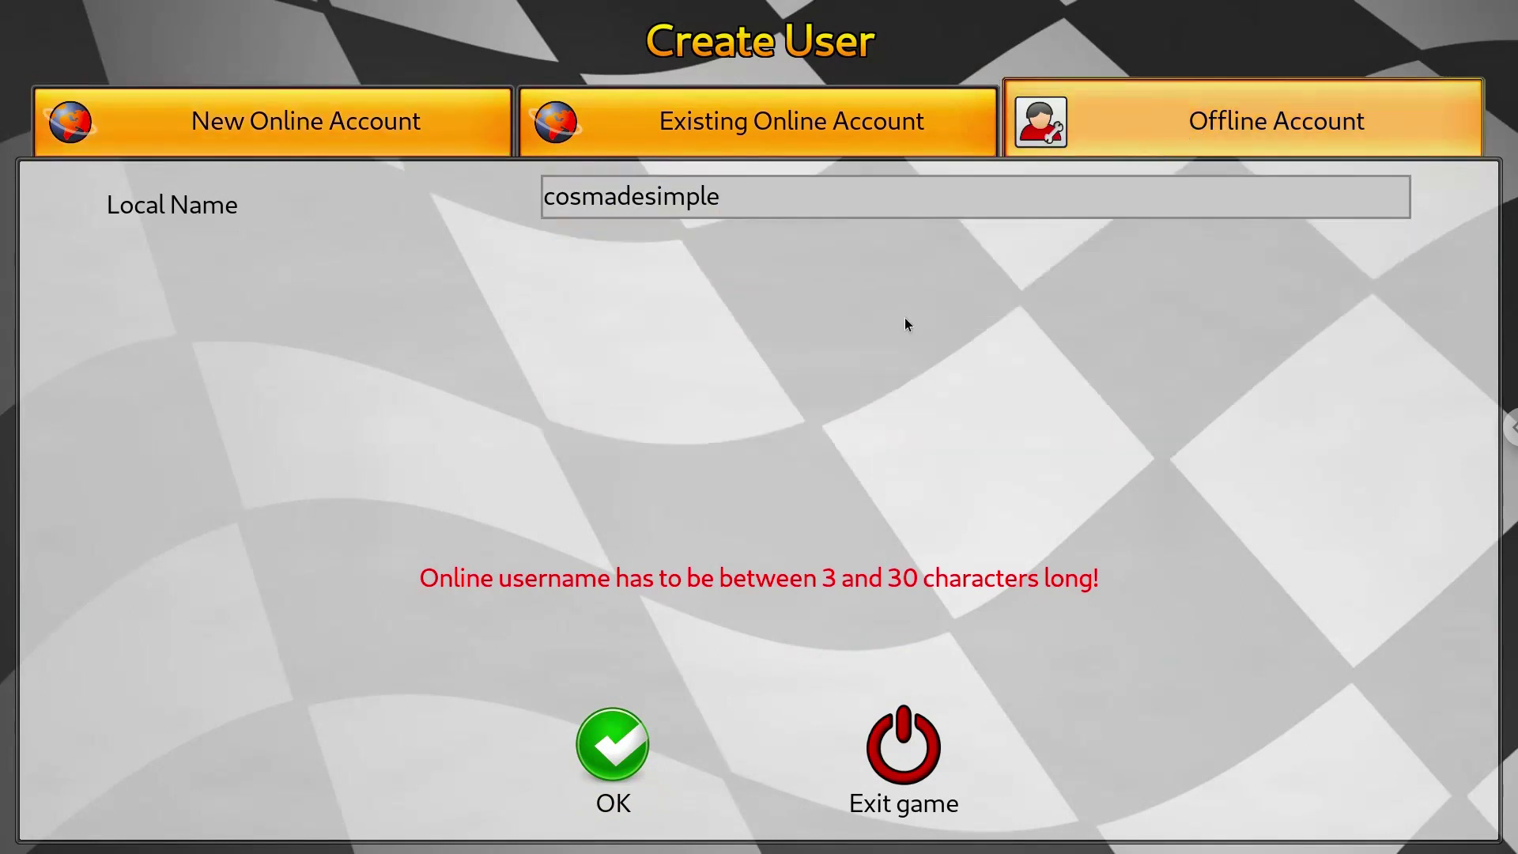
{"action": "left_click", "coordinate": [610, 740]}
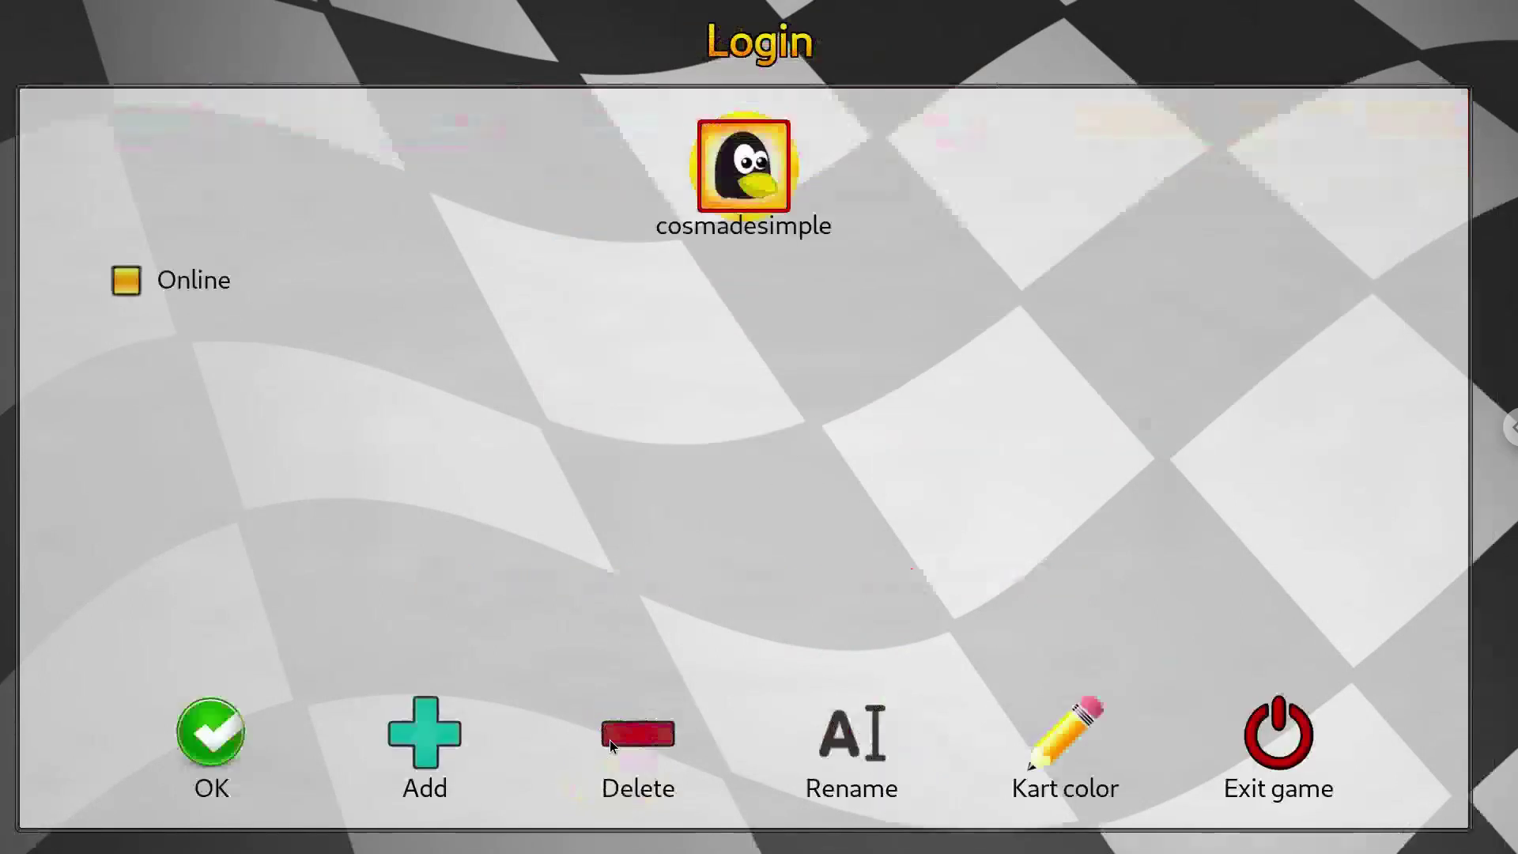
Step: Log in with the offline profile, decline the tutorial, and pick Tux for a singleplayer game
{"action": "left_click", "coordinate": [222, 739]}
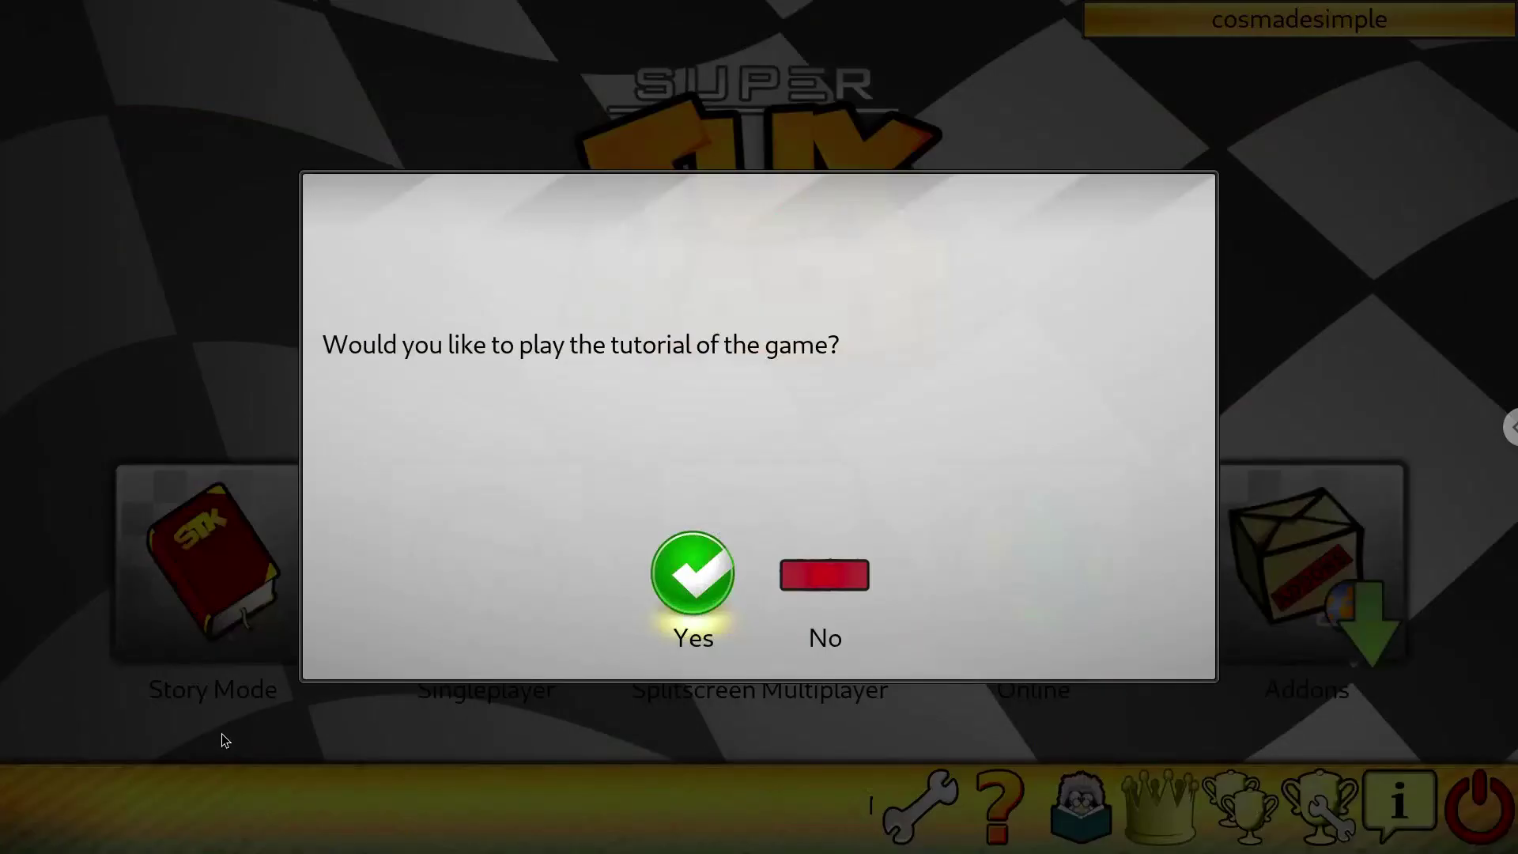
{"action": "left_click", "coordinate": [790, 580]}
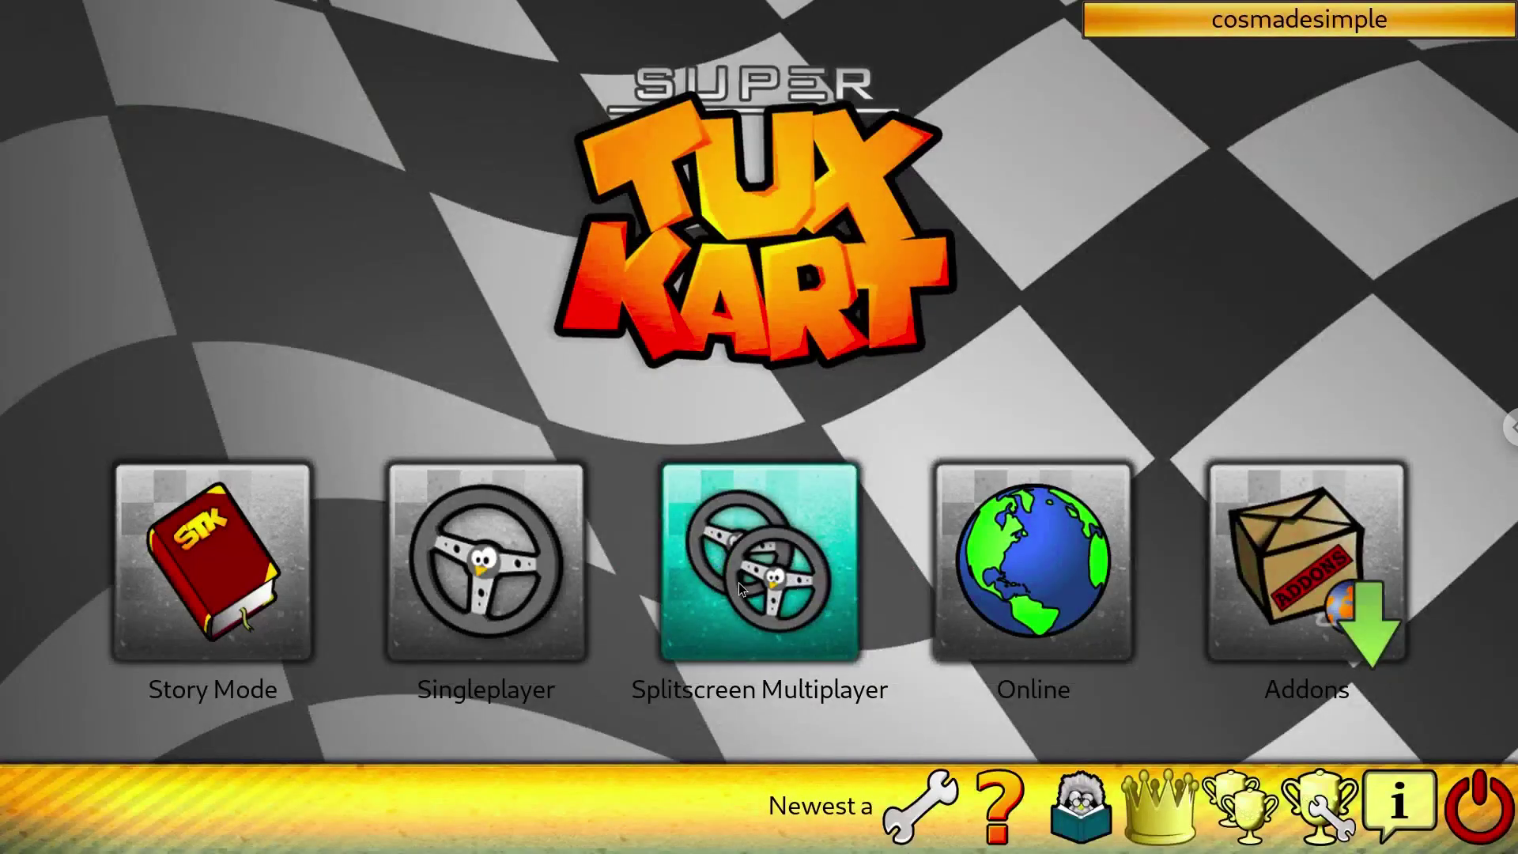
{"action": "left_click", "coordinate": [444, 600]}
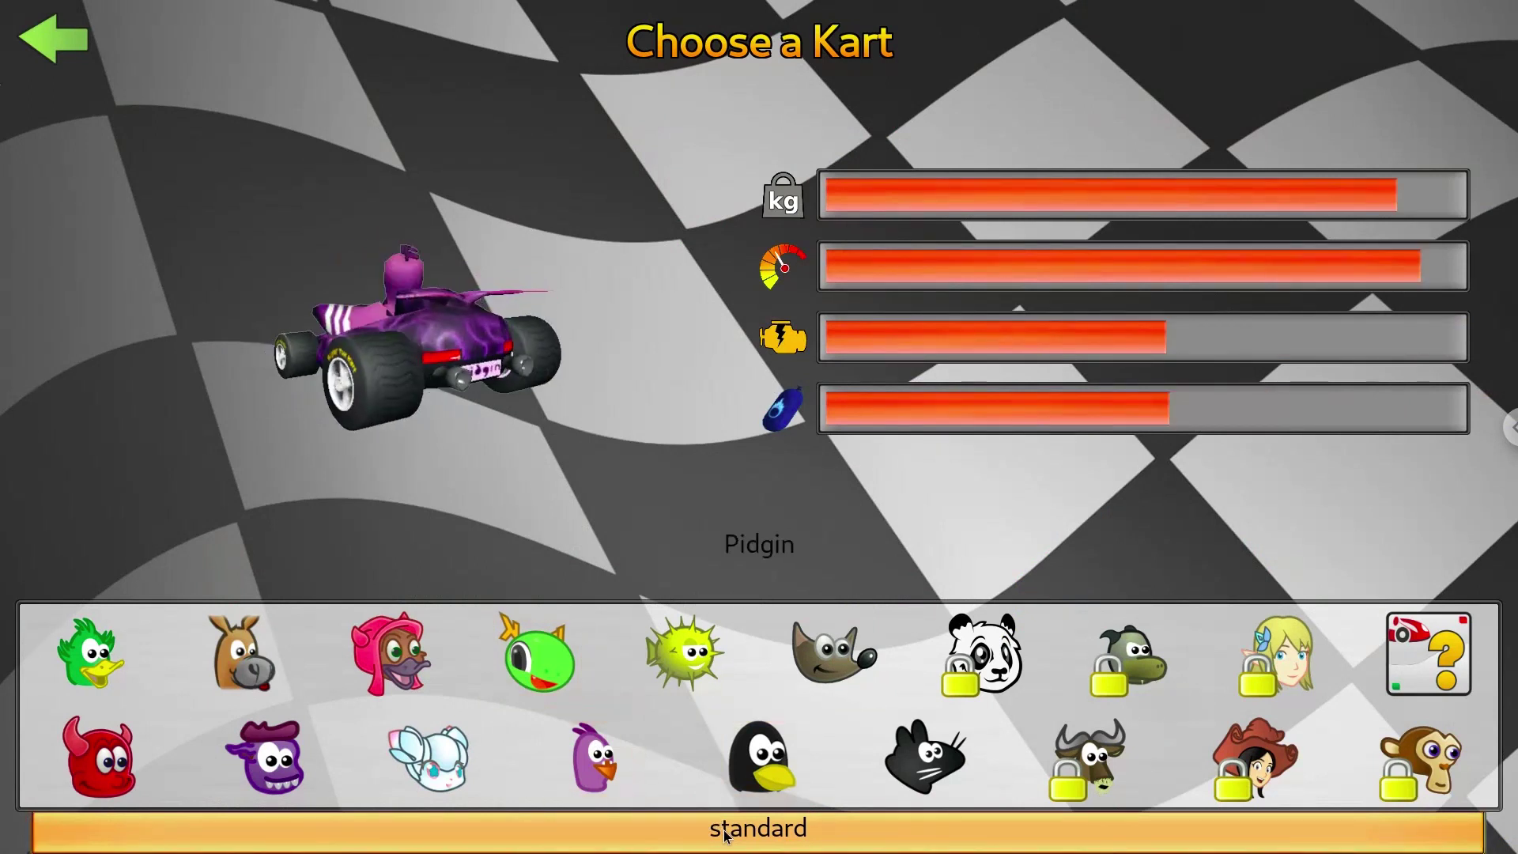
{"action": "left_click", "coordinate": [766, 762]}
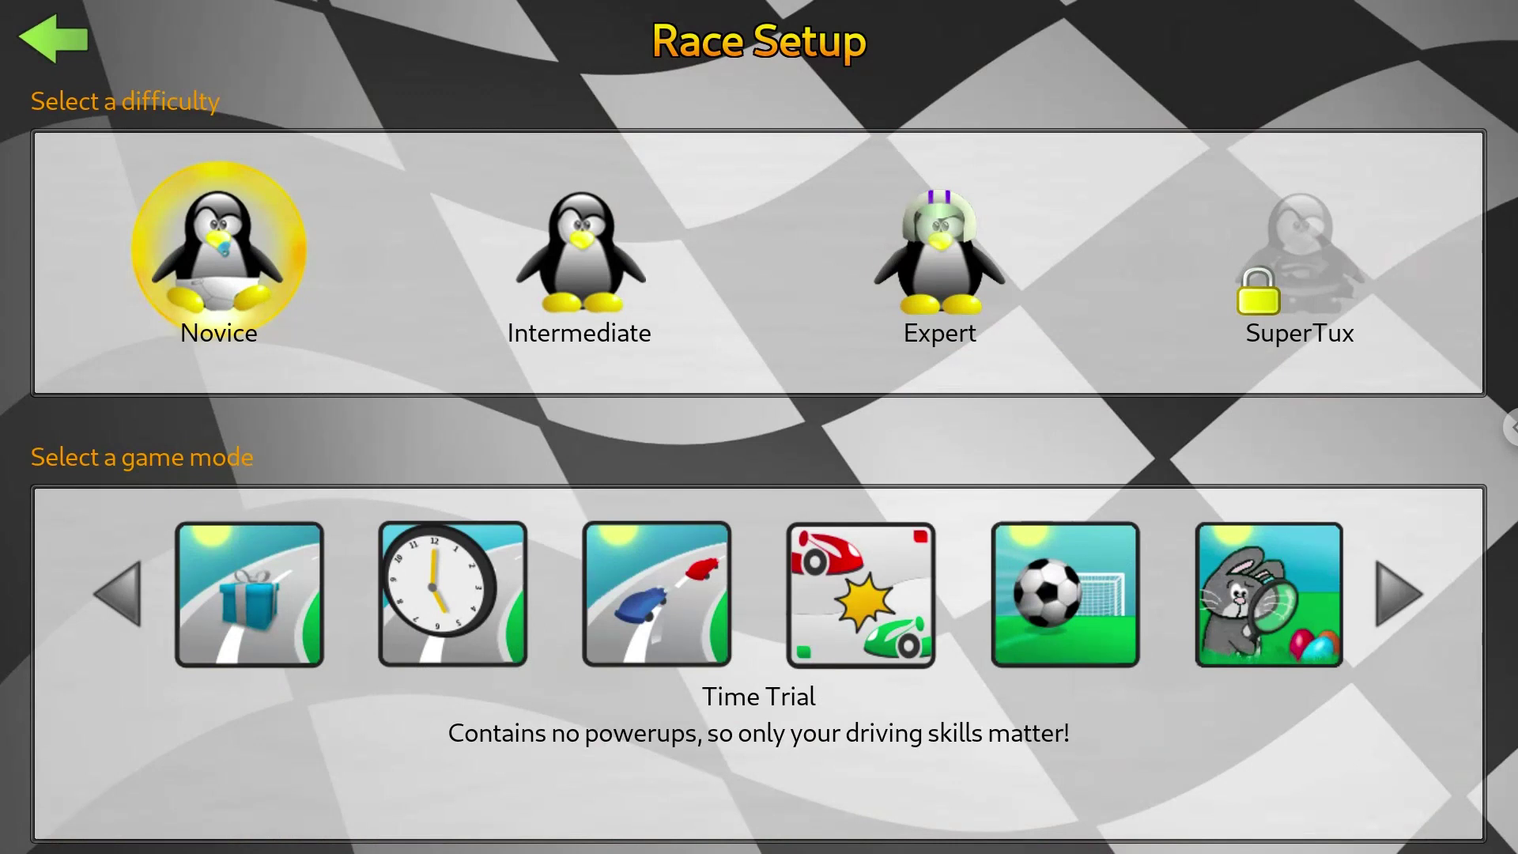
Step: Start a Normal Race random Grand Prix on Shifting Sands against 3 AI karts
{"action": "left_click", "coordinate": [220, 570]}
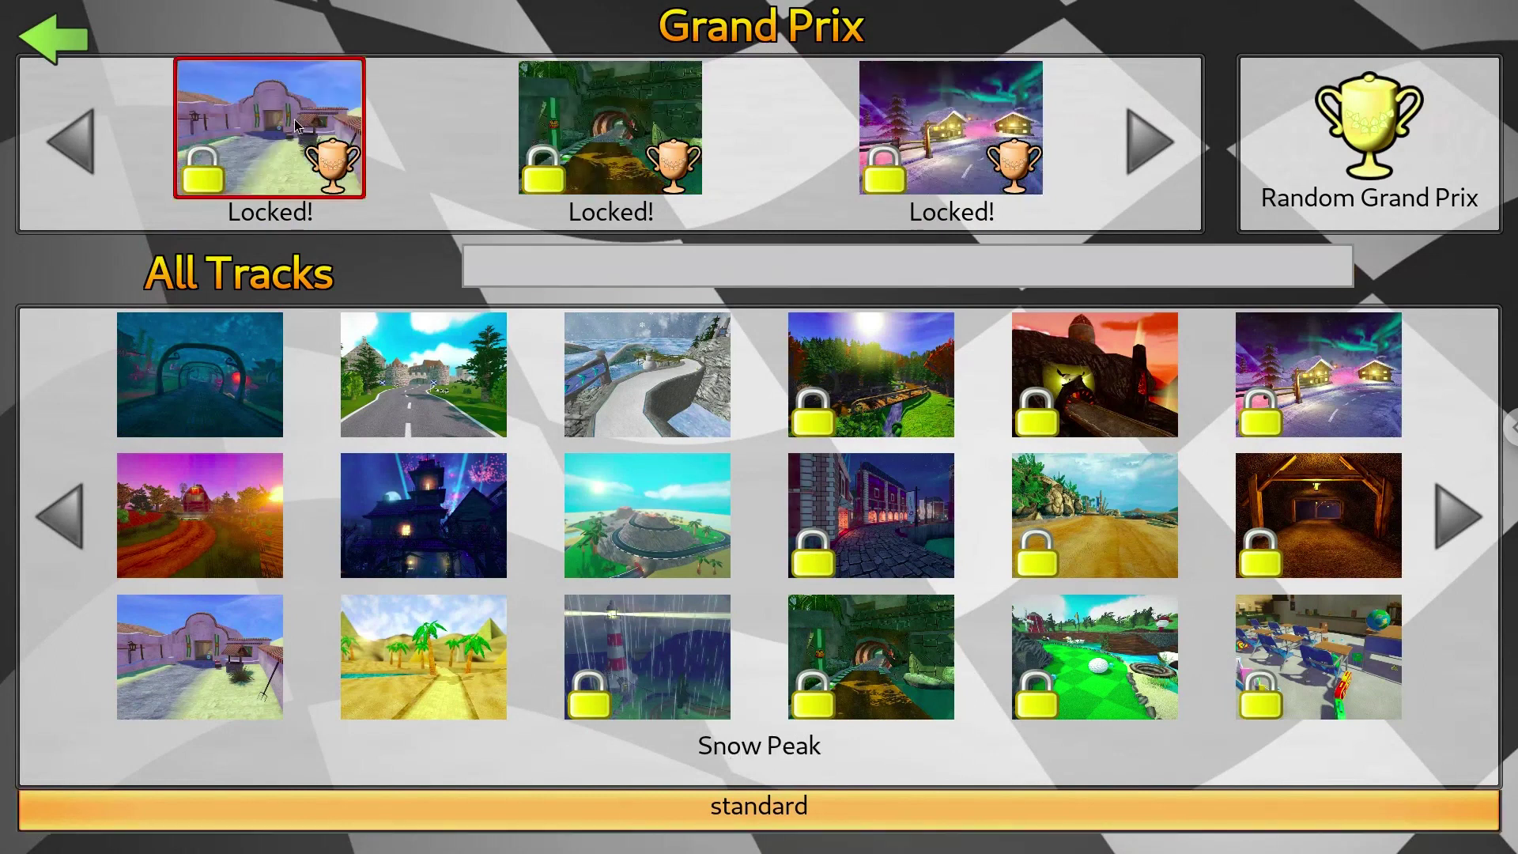
{"action": "left_click", "coordinate": [1358, 135]}
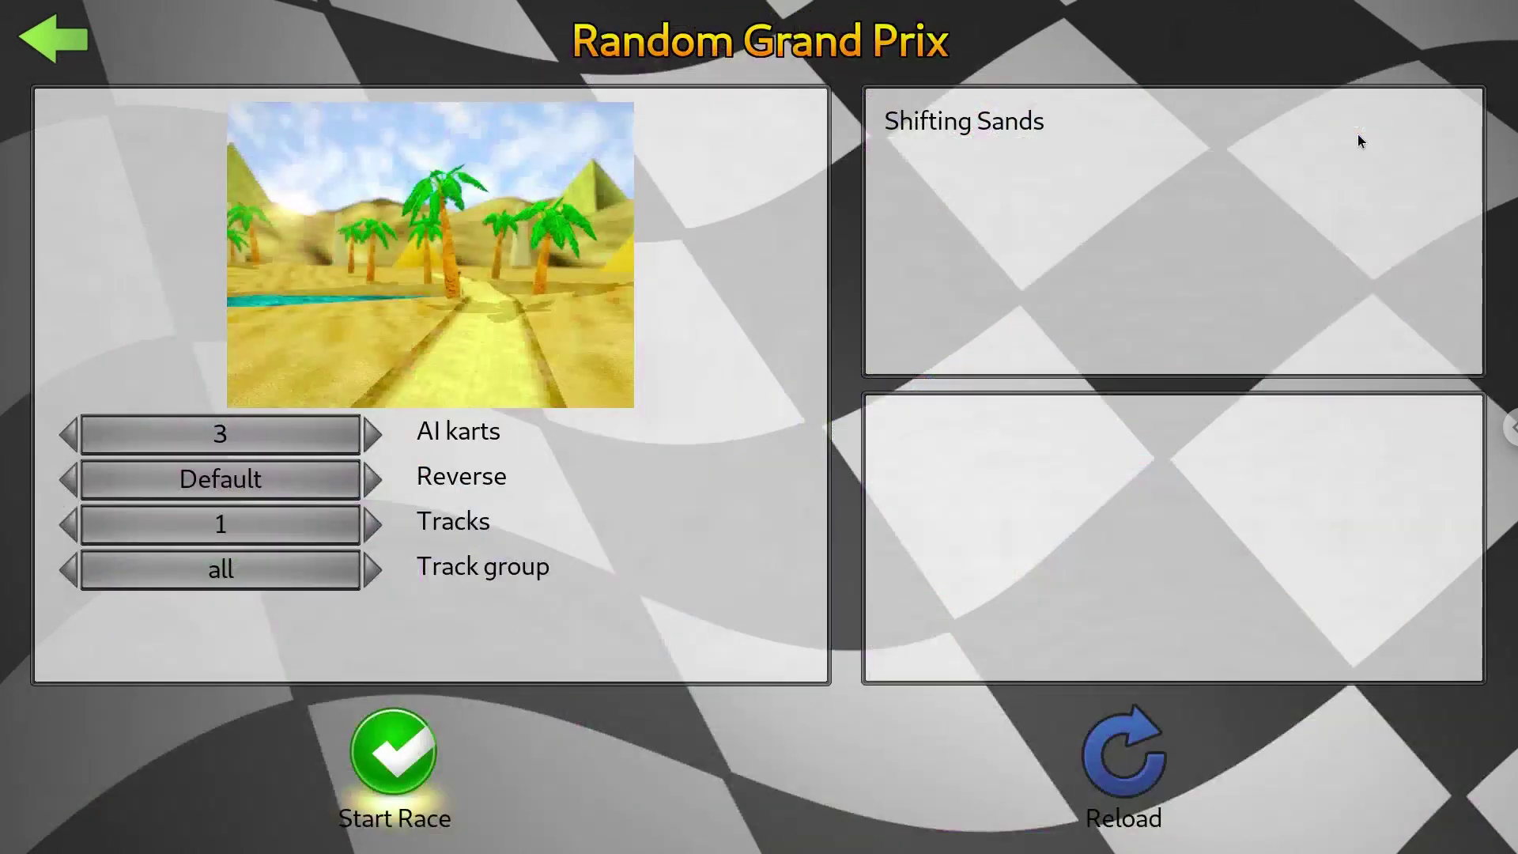
{"action": "left_click", "coordinate": [391, 752]}
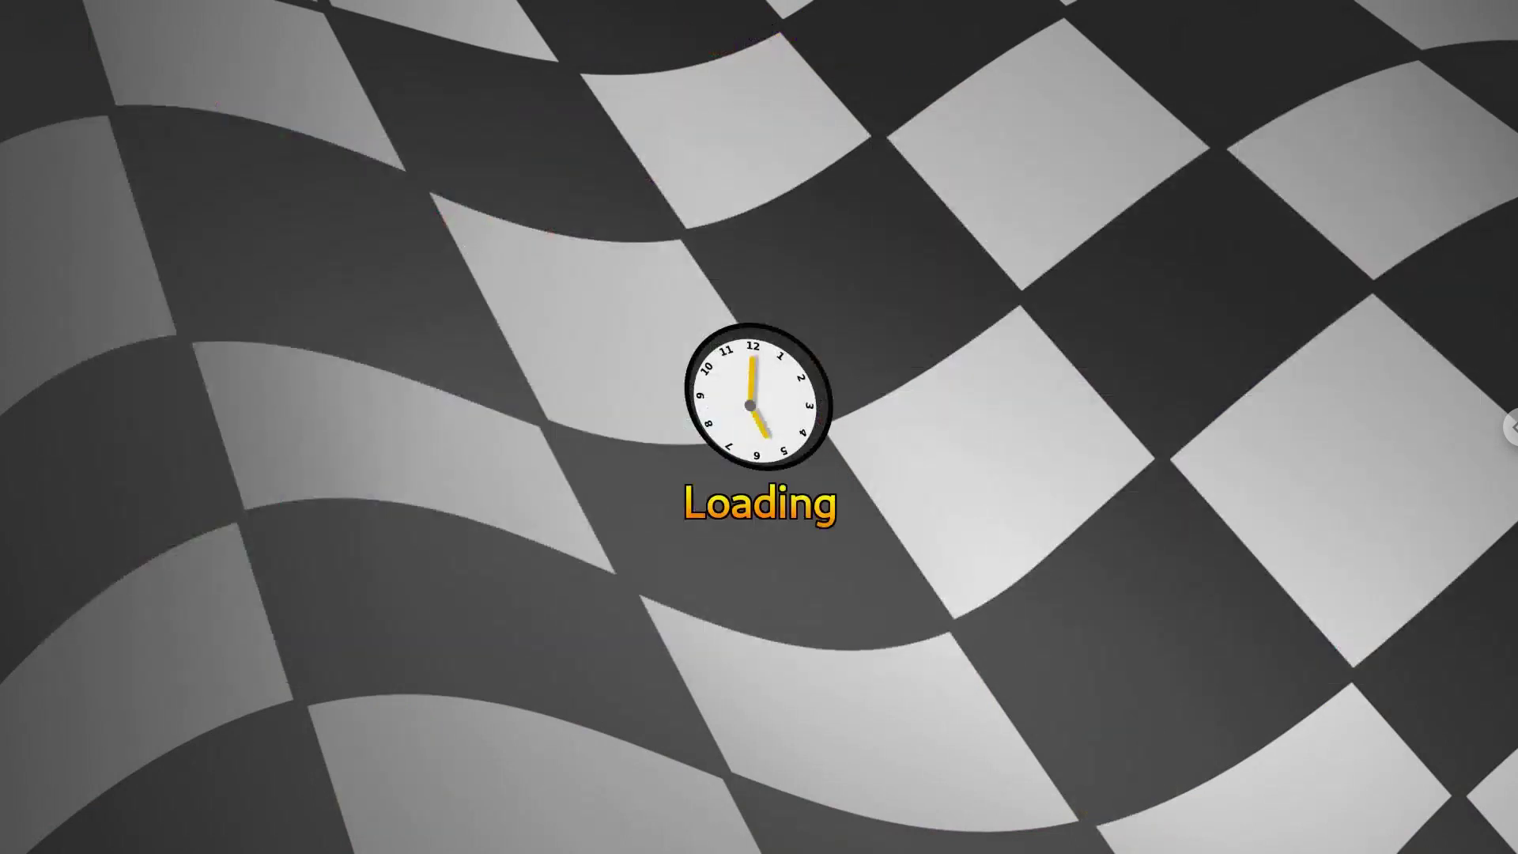